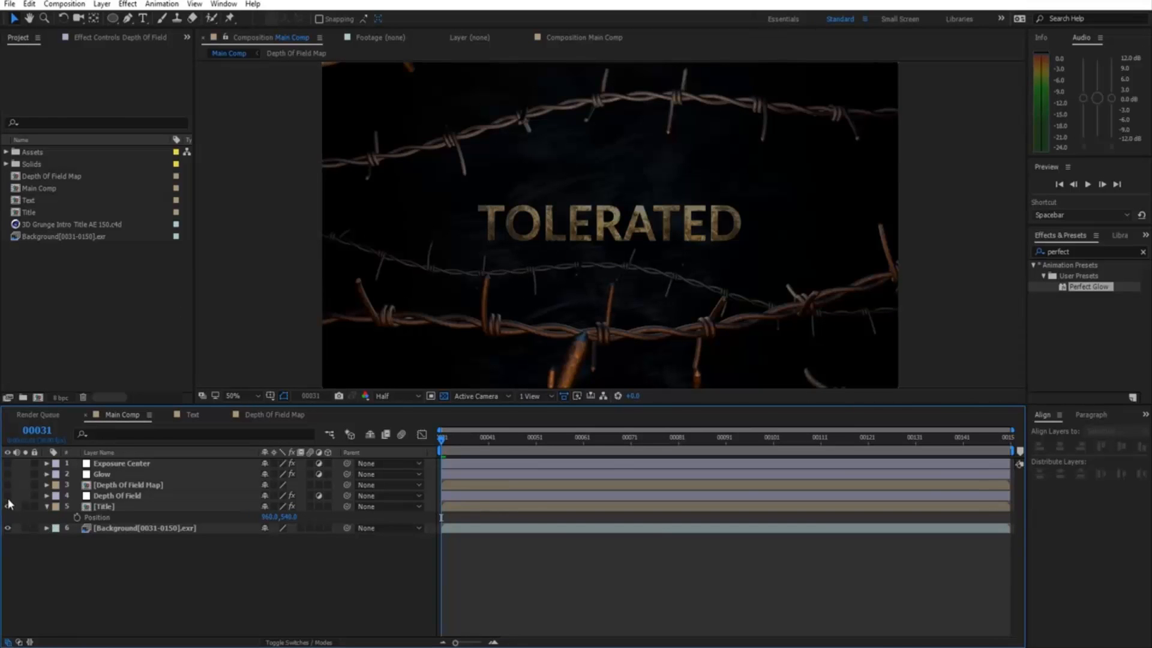
pyautogui.moveTo(7, 502); pyautogui.dragTo(7, 496)
pyautogui.click(128, 498)
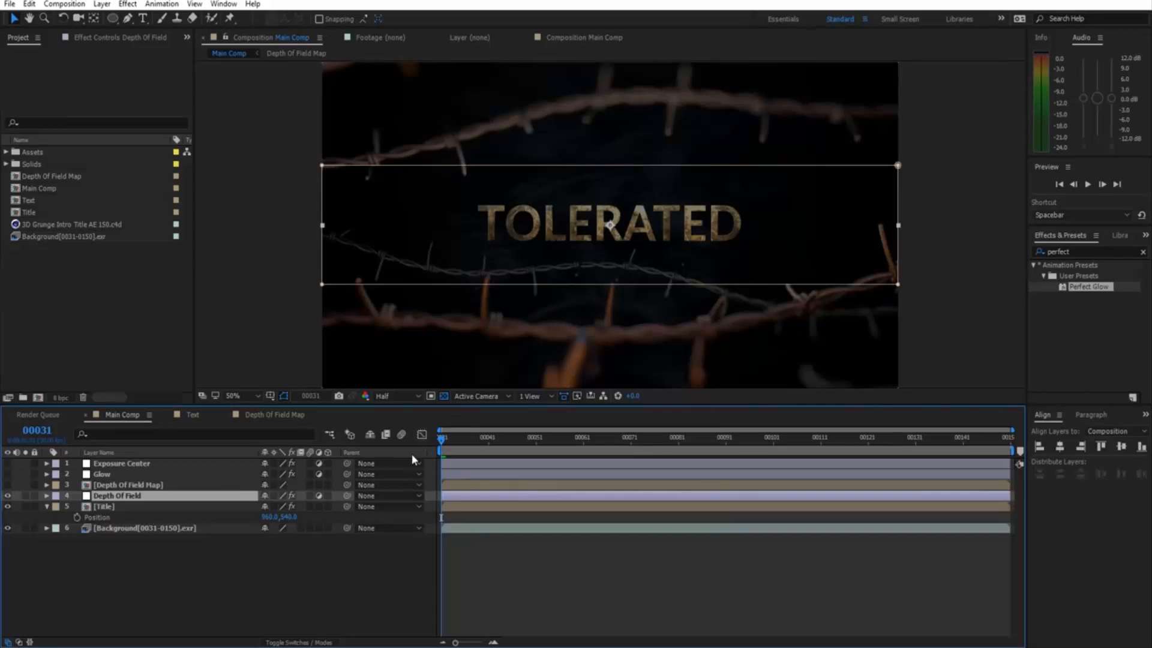
pyautogui.click(517, 564)
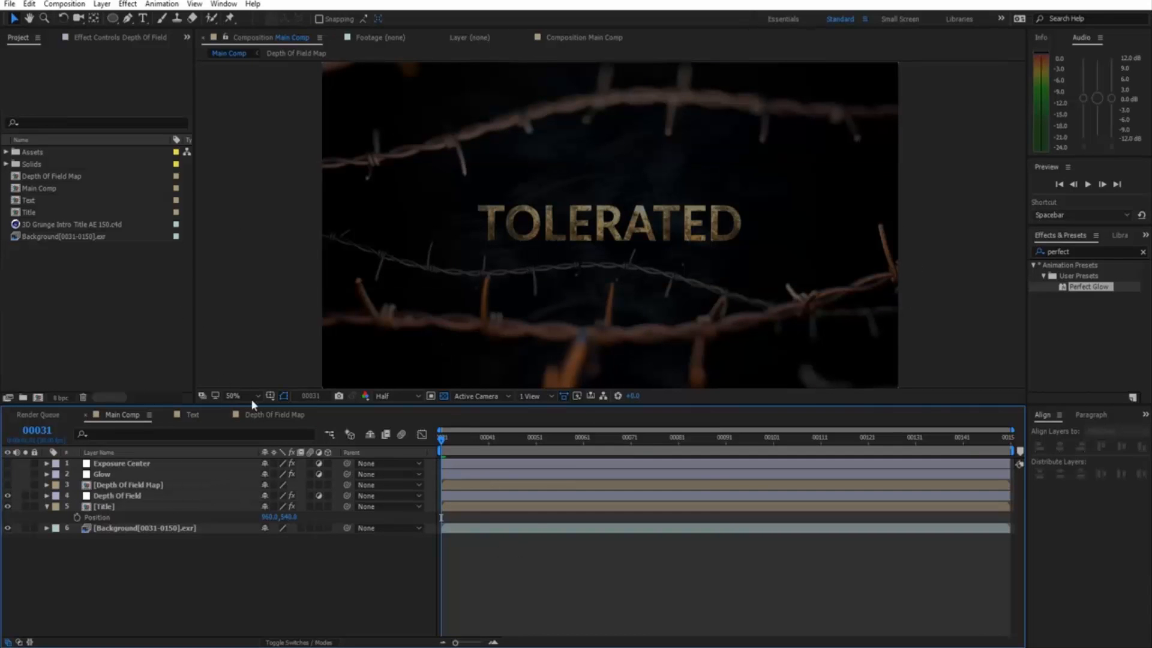
pyautogui.click(8, 496)
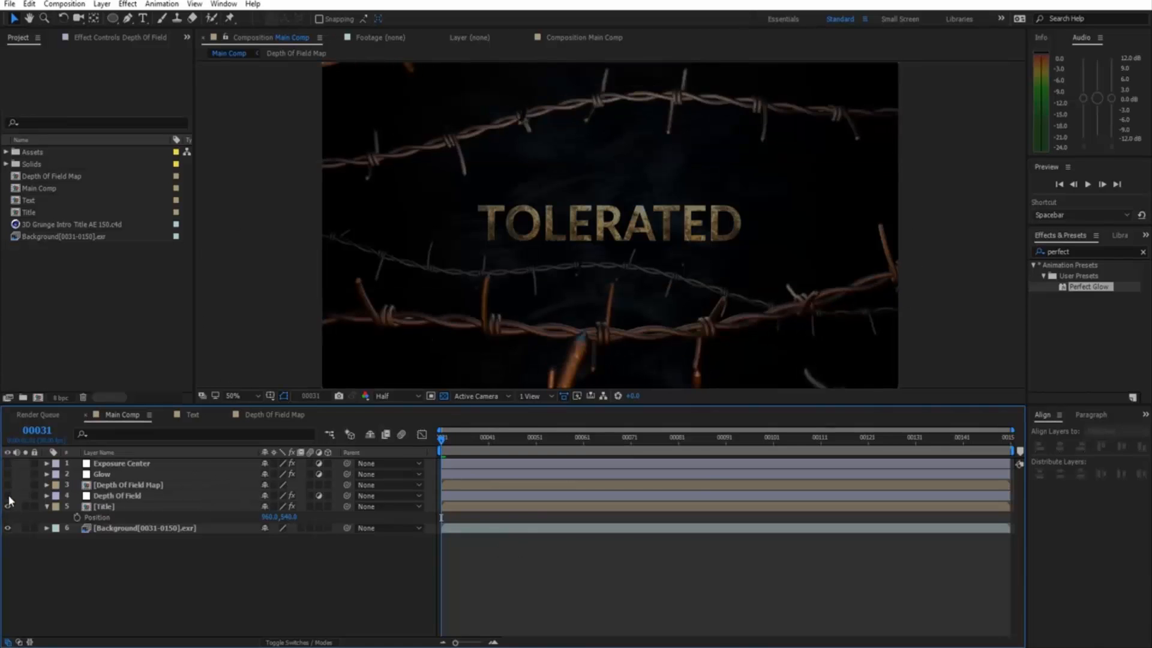
pyautogui.click(8, 497)
pyautogui.click(8, 496)
pyautogui.click(9, 497)
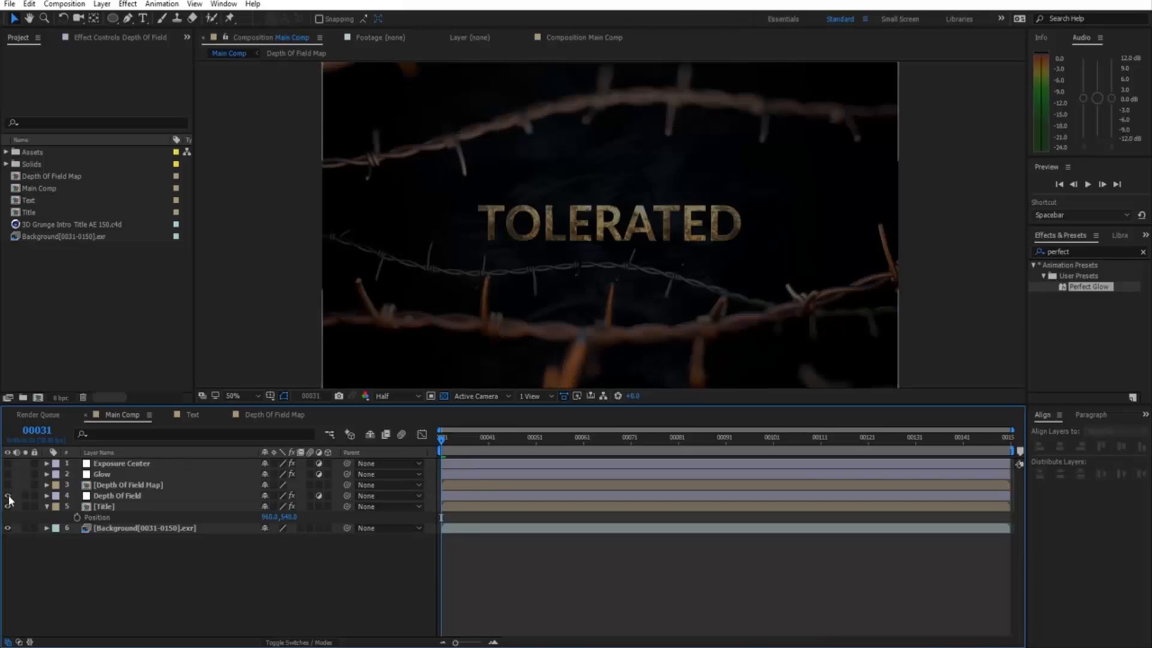
pyautogui.click(8, 497)
pyautogui.click(8, 497)
pyautogui.click(8, 497)
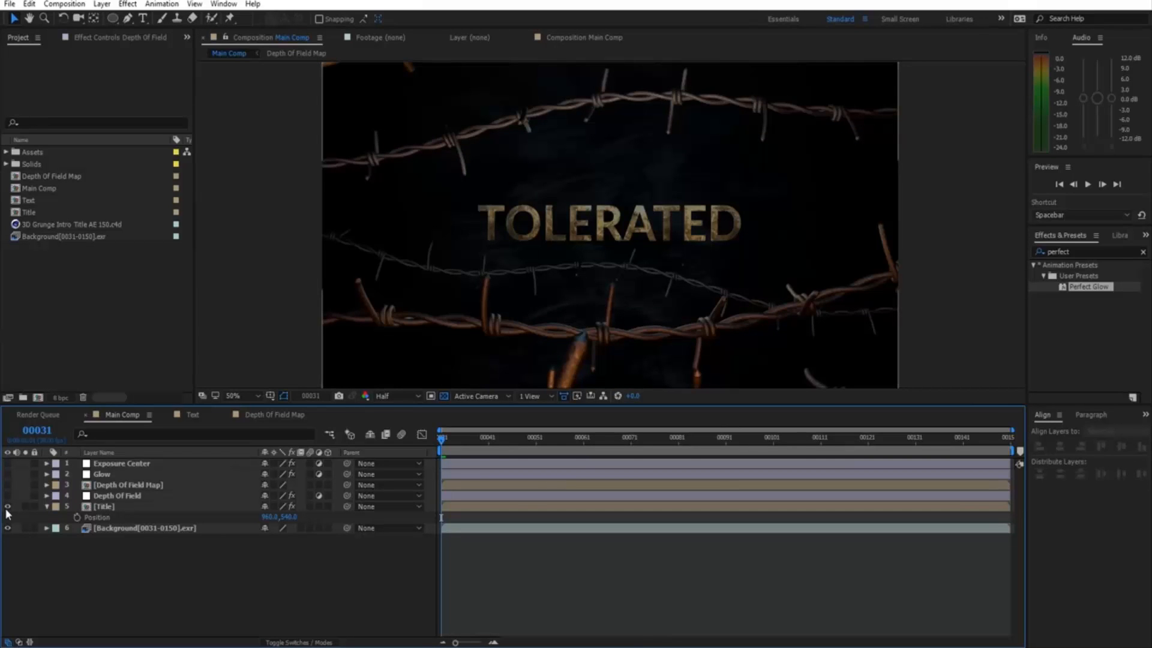
pyautogui.click(8, 497)
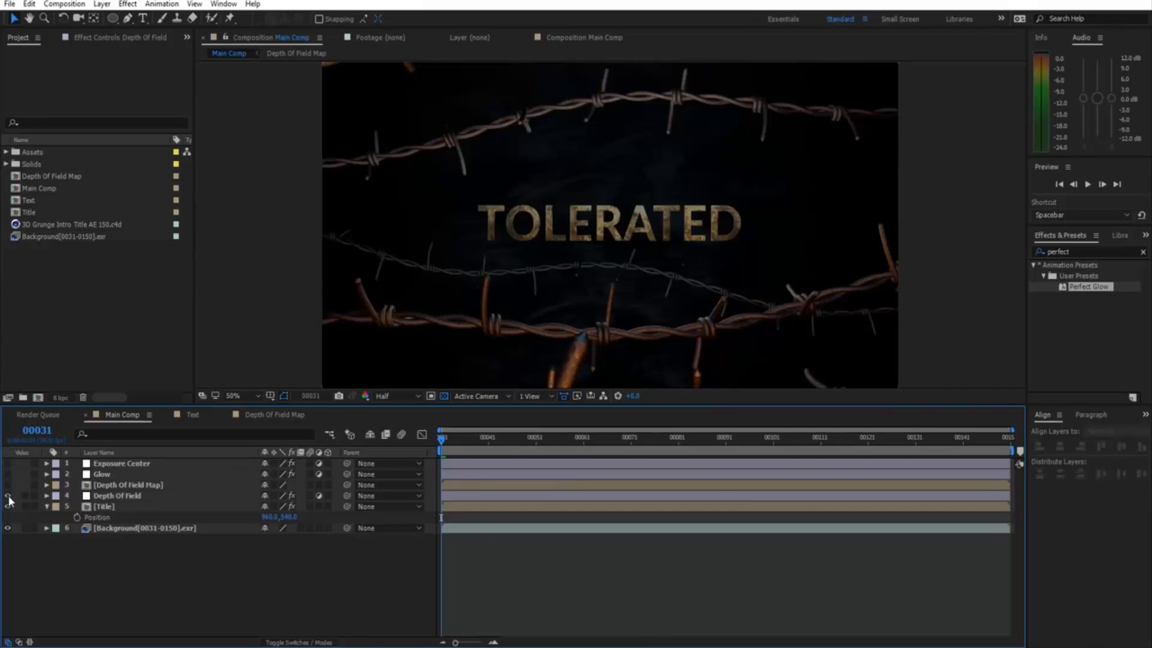
pyautogui.click(9, 496)
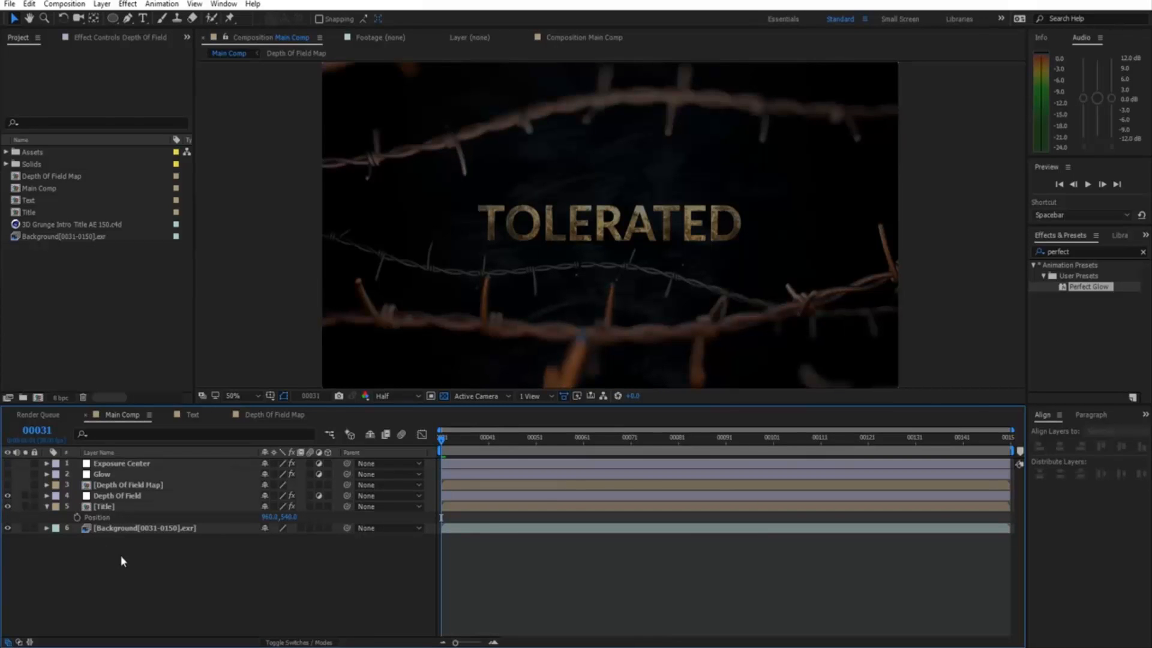
# Add a new adjustment layer to Main Comp and name it 'Depth Of Field'.
pyautogui.rightClick(117, 566)
pyautogui.moveTo(169, 449)
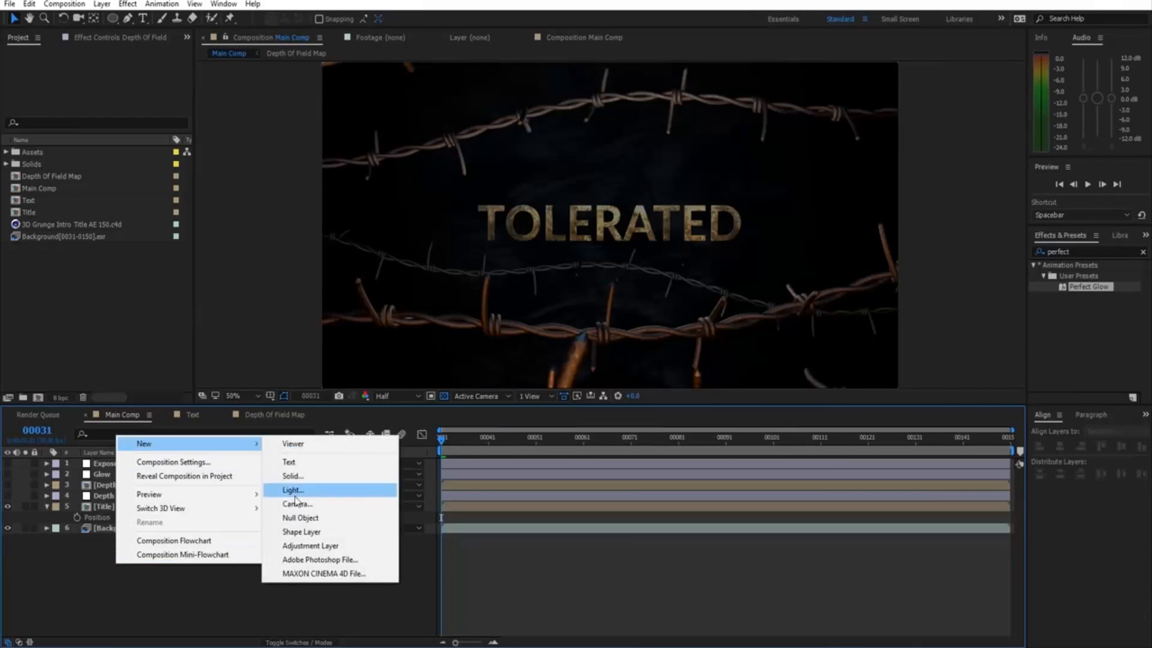
pyautogui.click(327, 543)
pyautogui.press('Return')
pyautogui.write('Depth Of F')
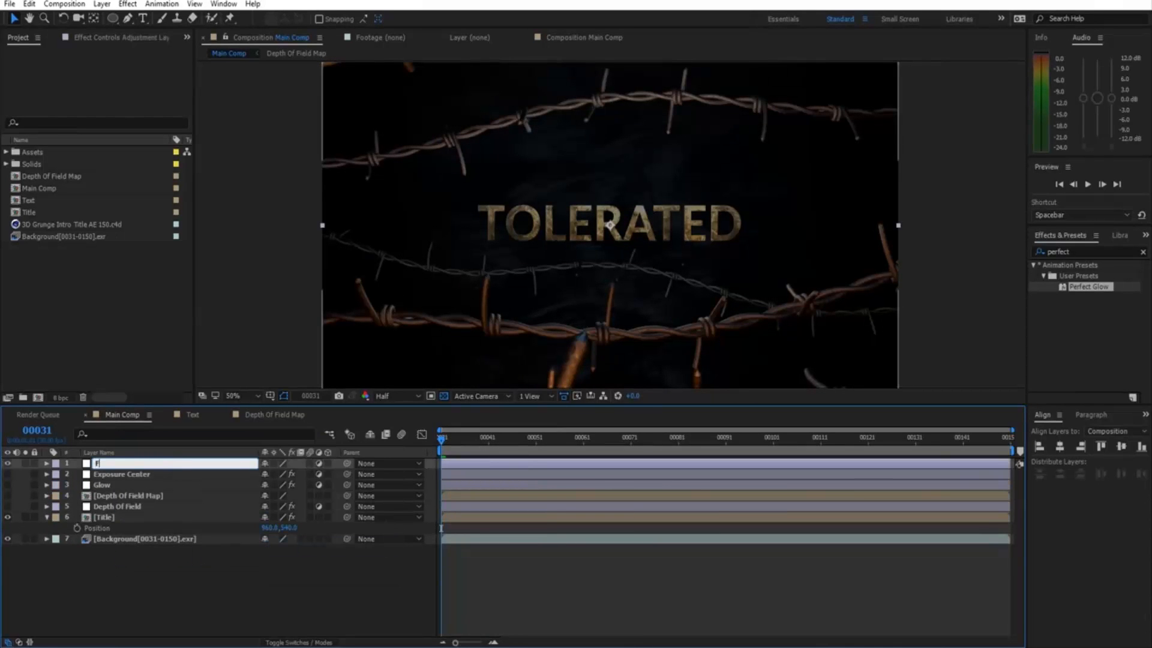
pyautogui.write('ield')
pyautogui.press('Return')
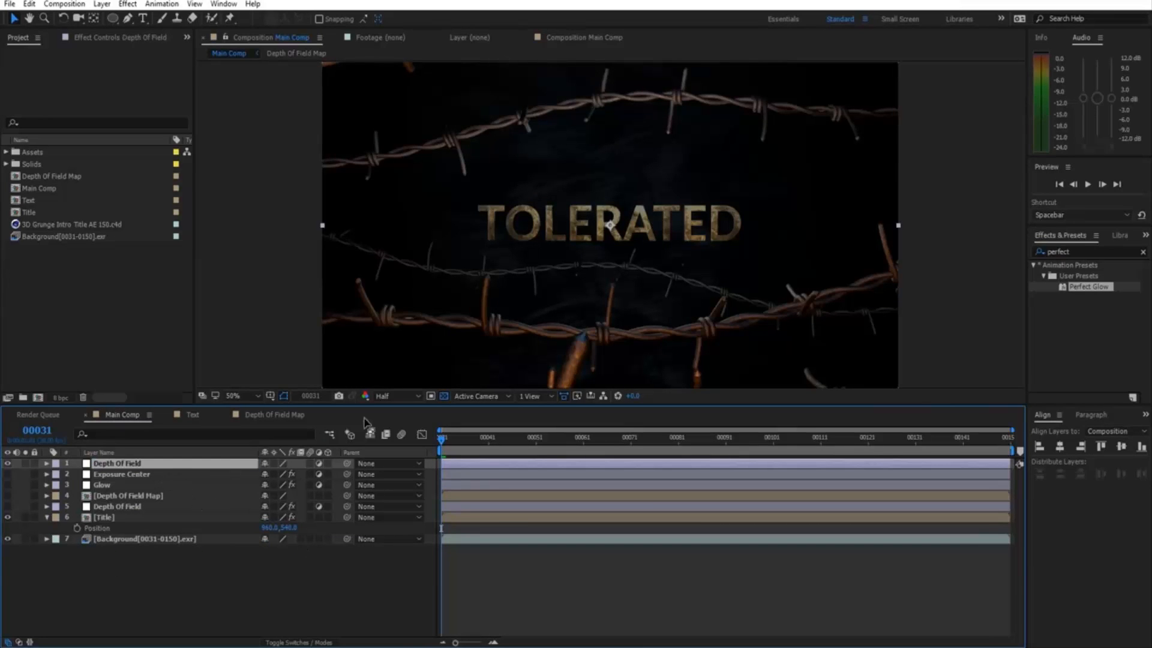
# Apply Camera Lens Blur with a Pentagon iris, Blur Radius 20 and Repeat Edge Pixels on.
pyautogui.click(127, 4)
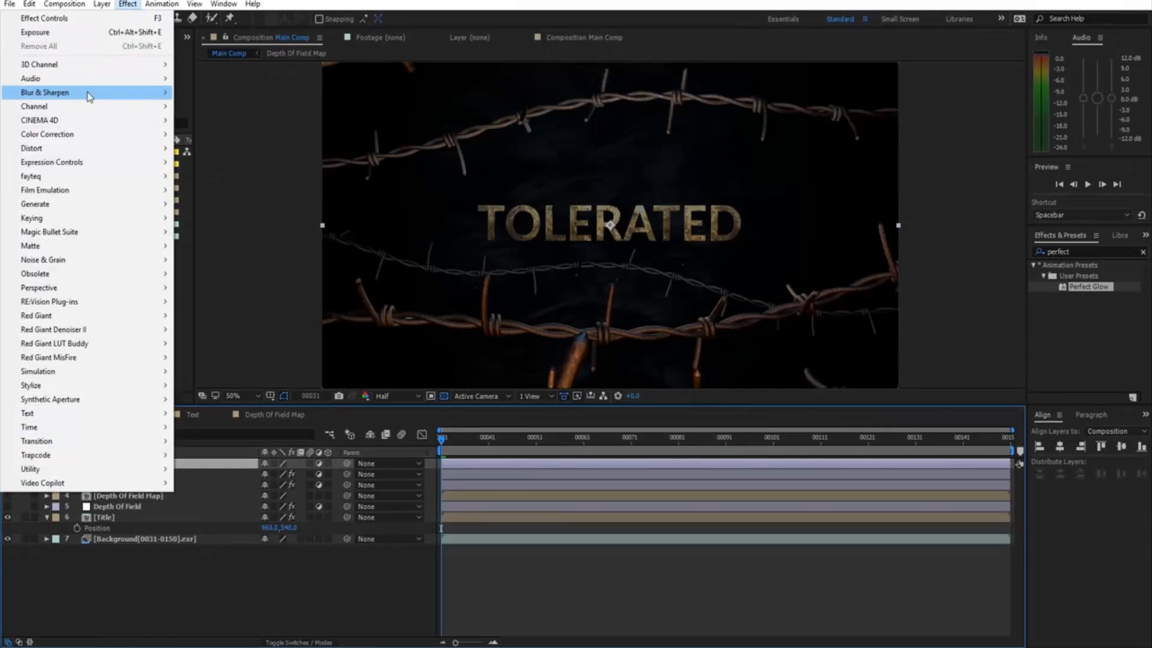
pyautogui.moveTo(87, 92)
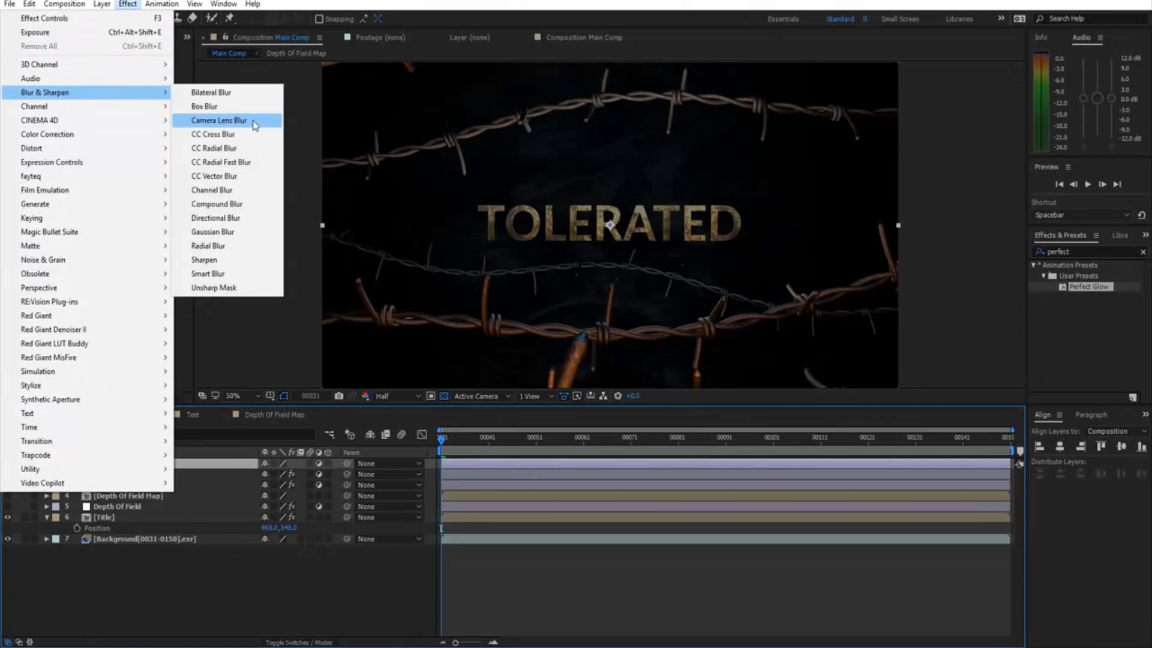
pyautogui.click(254, 122)
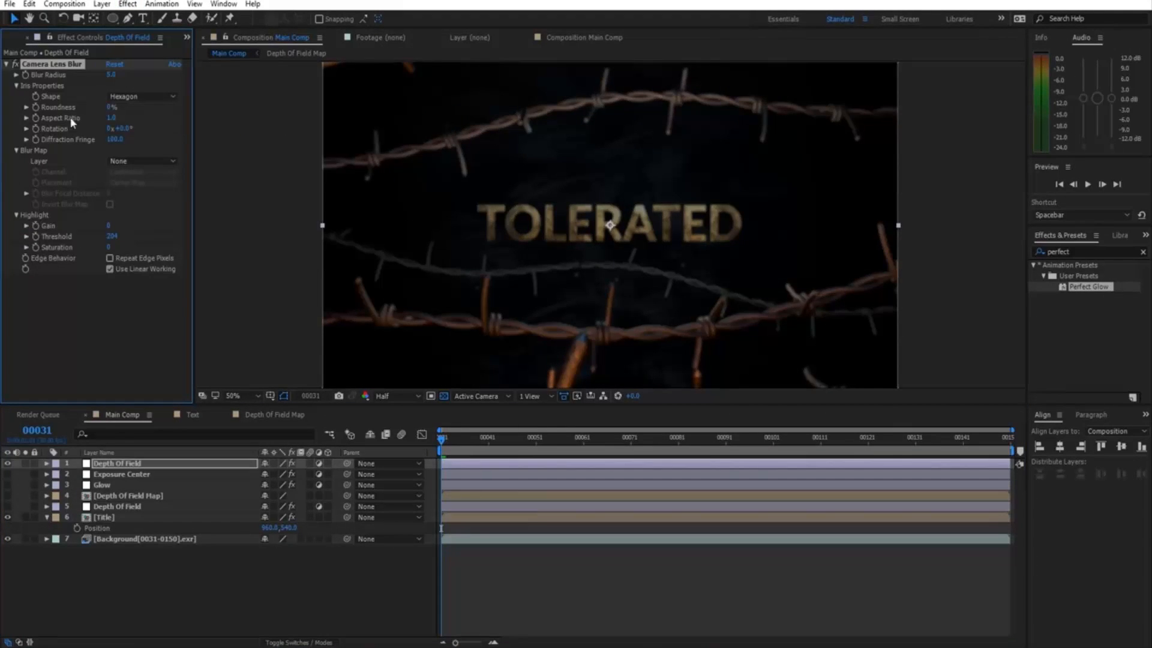
pyautogui.click(155, 96)
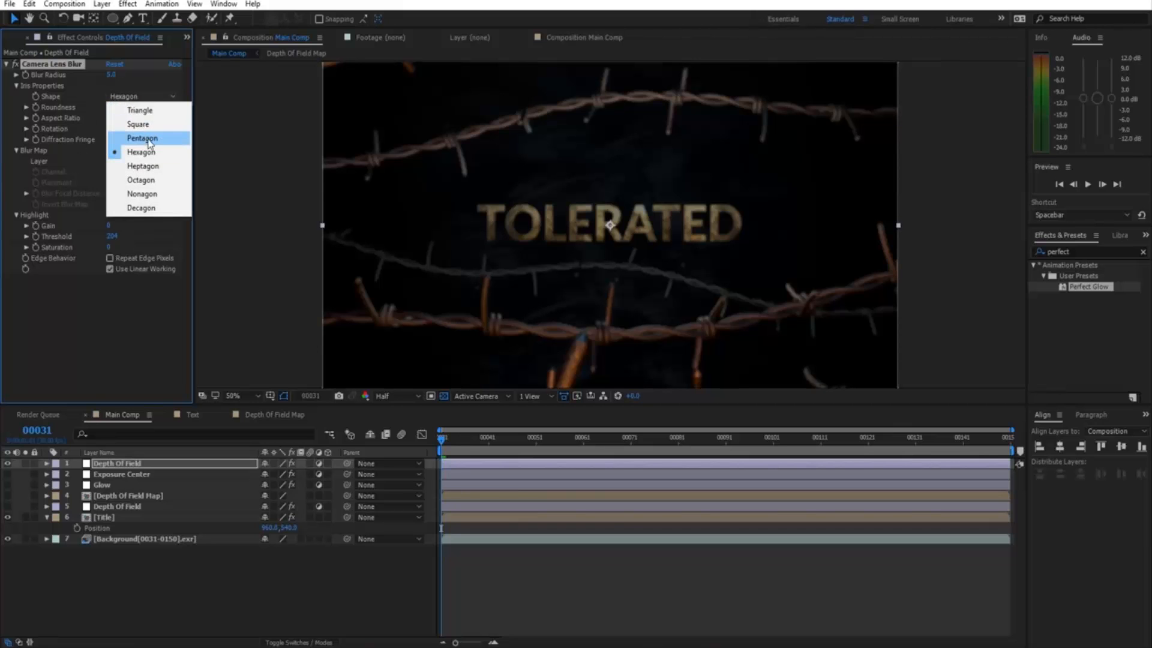
pyautogui.click(143, 138)
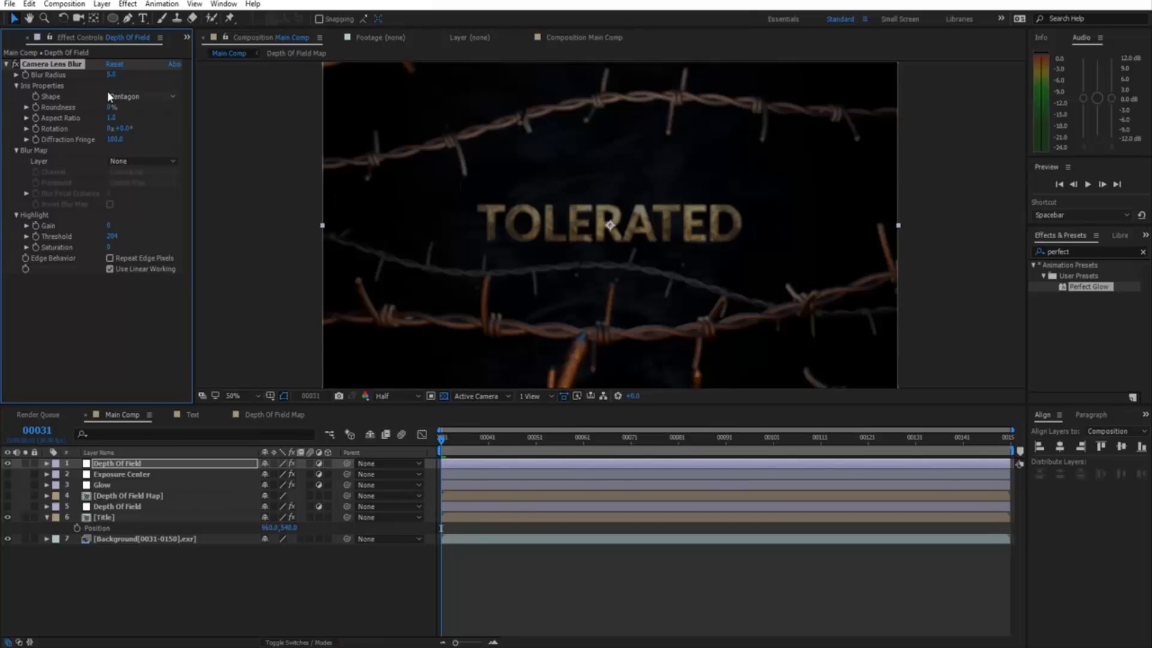
pyautogui.click(111, 75)
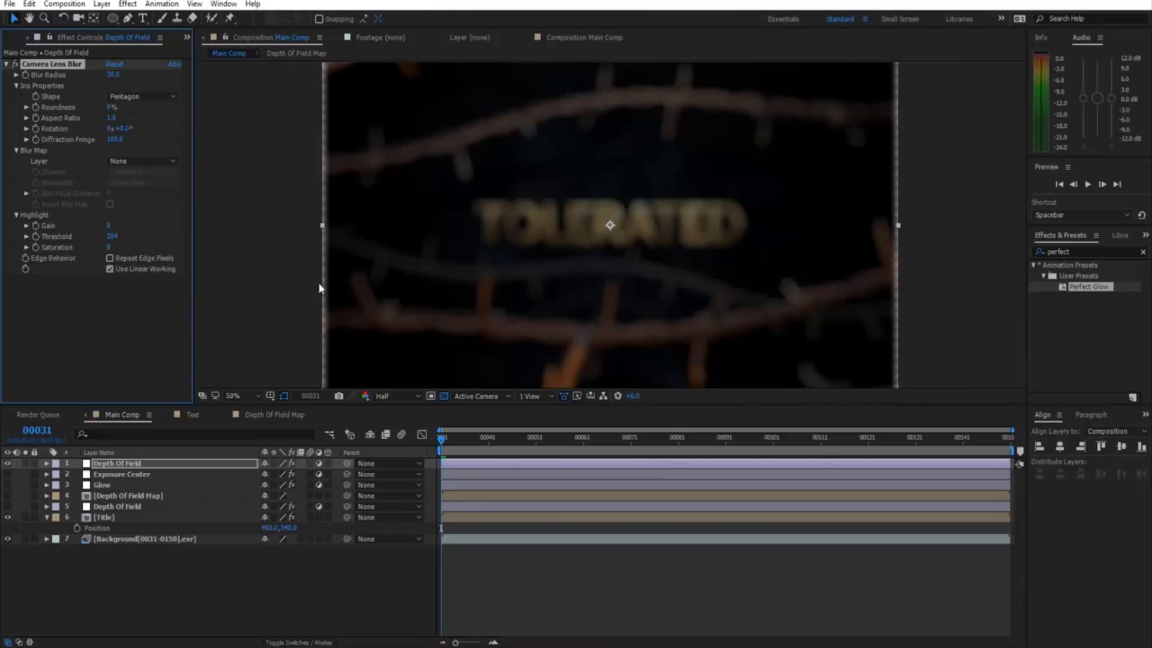
pyautogui.click(110, 258)
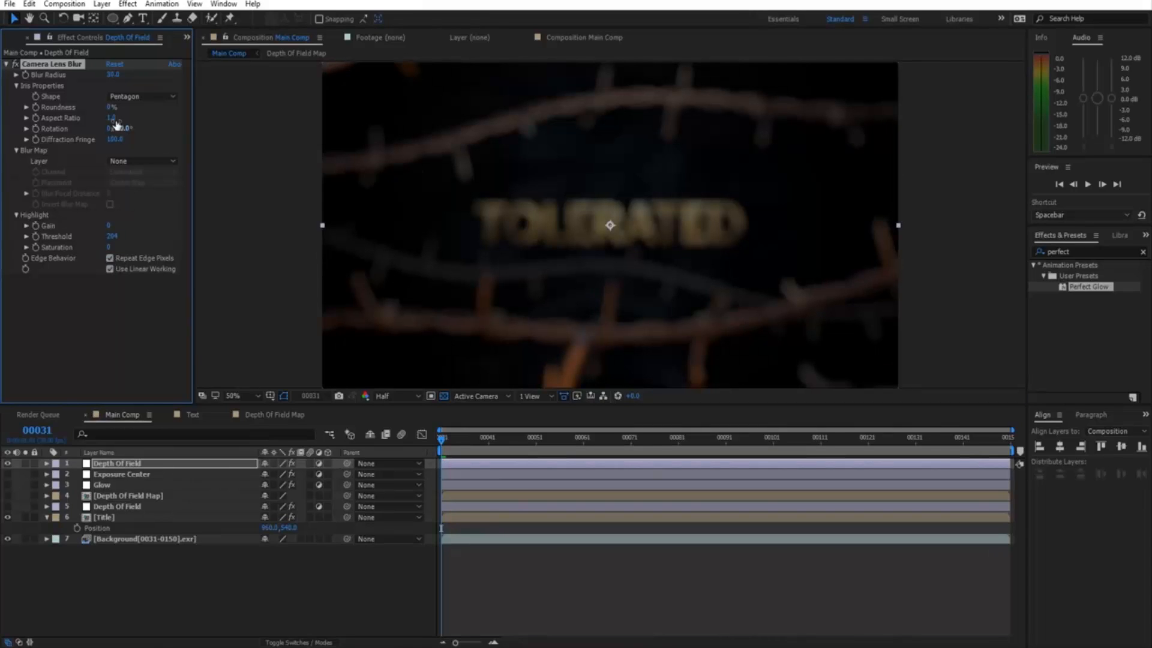
# Add a full-frame rectangle mask to Depth Of Field and narrow it to a band around the title.
pyautogui.moveTo(110, 19); pyautogui.dragTo(152, 19)
pyautogui.doubleClick(114, 19)
pyautogui.press('v')
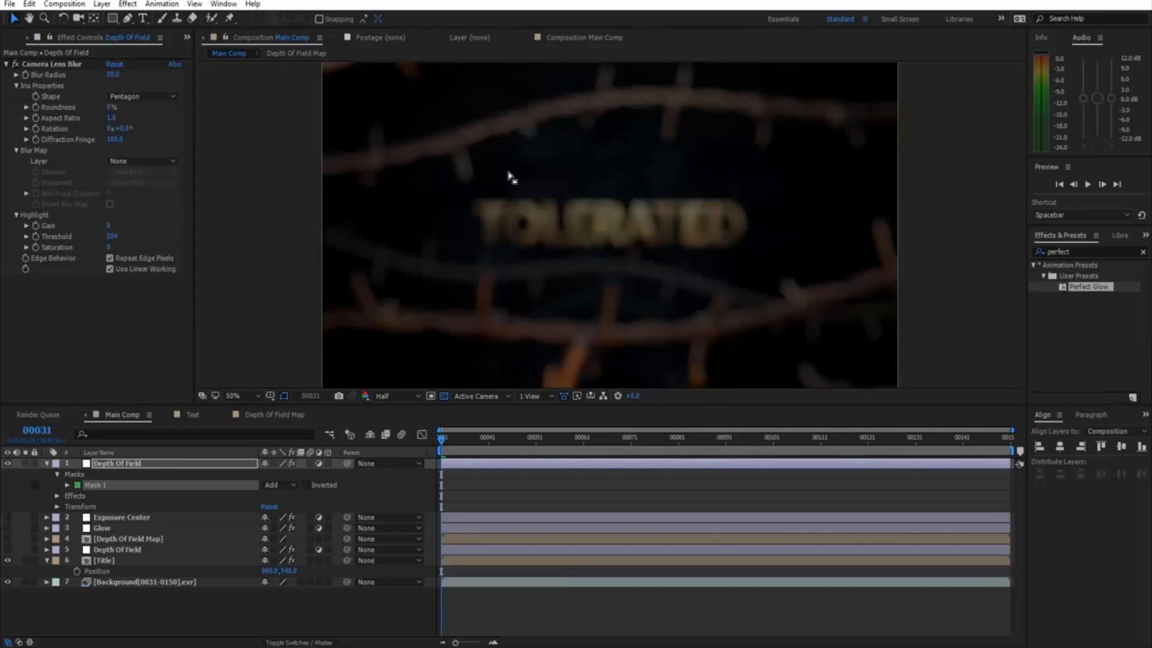
pyautogui.press(',')
pyautogui.click(755, 141)
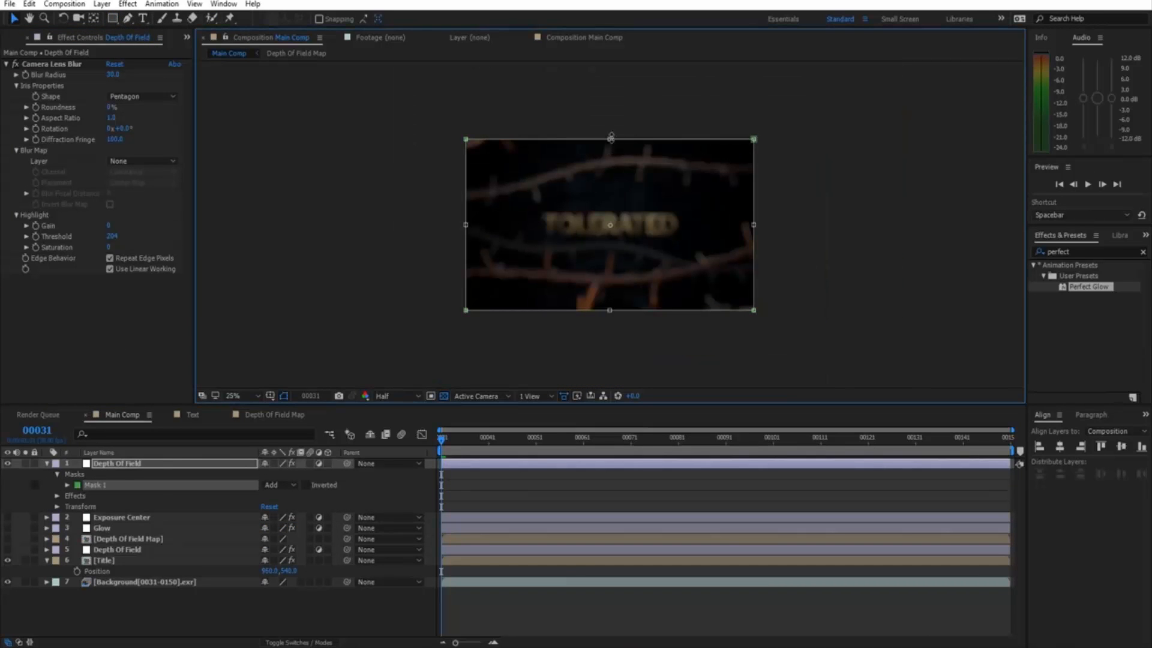
pyautogui.moveTo(611, 137); pyautogui.dragTo(599, 200)
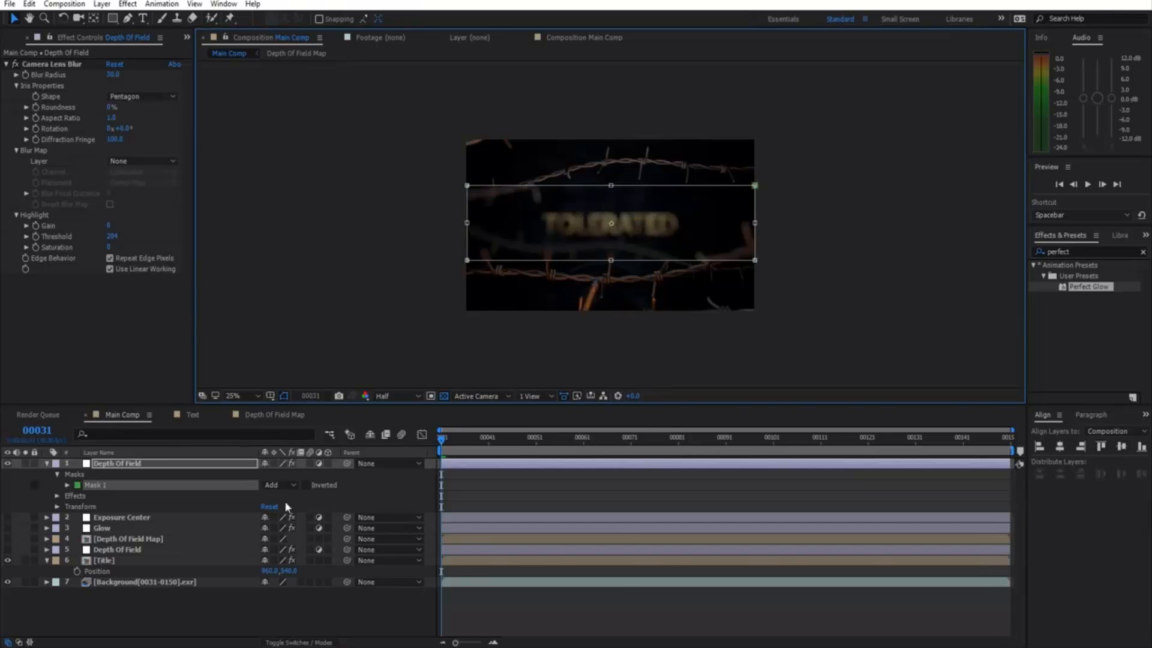
# Set the mask mode to Subtract so the TOLERATED title stays sharp.
pyautogui.click(279, 483)
pyautogui.click(282, 527)
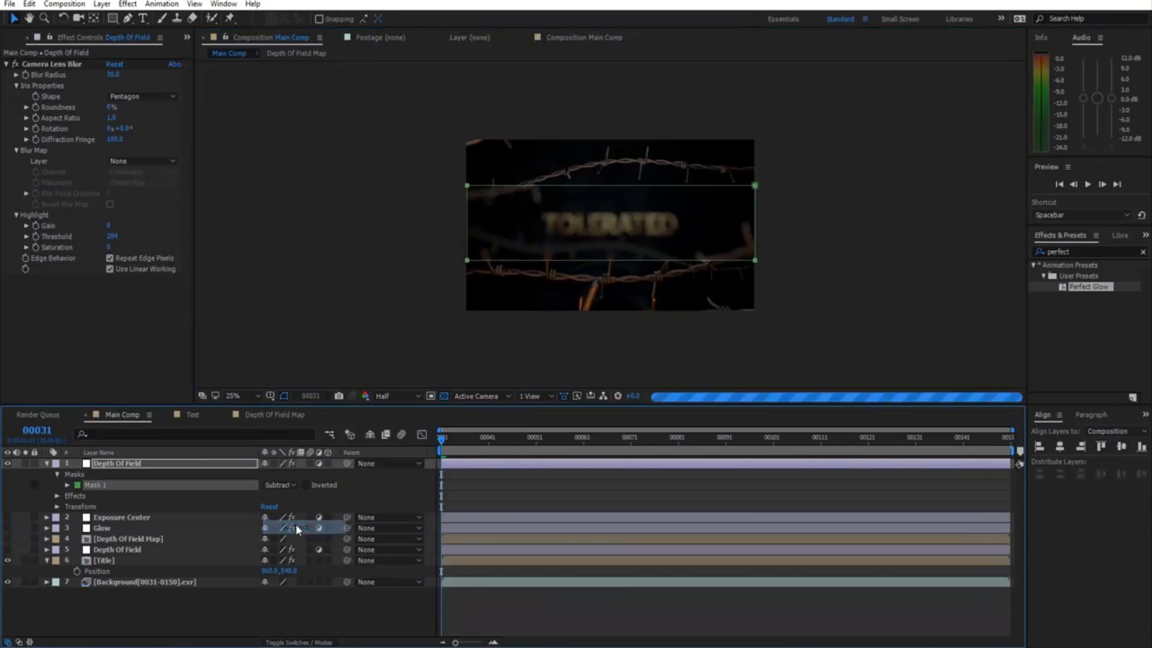
pyautogui.click(474, 496)
pyautogui.scroll(2, 511, 295)
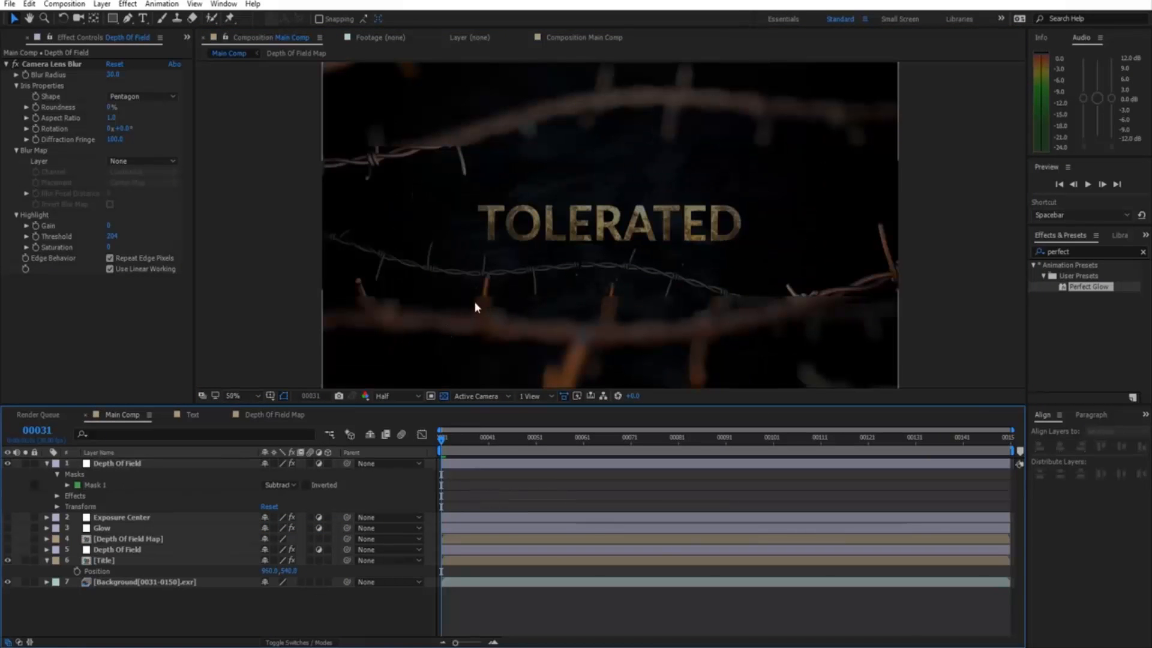
# Raise the Depth Of Field layer's Mask Feather to 273,273 pixels.
pyautogui.click(238, 463)
pyautogui.press('f')
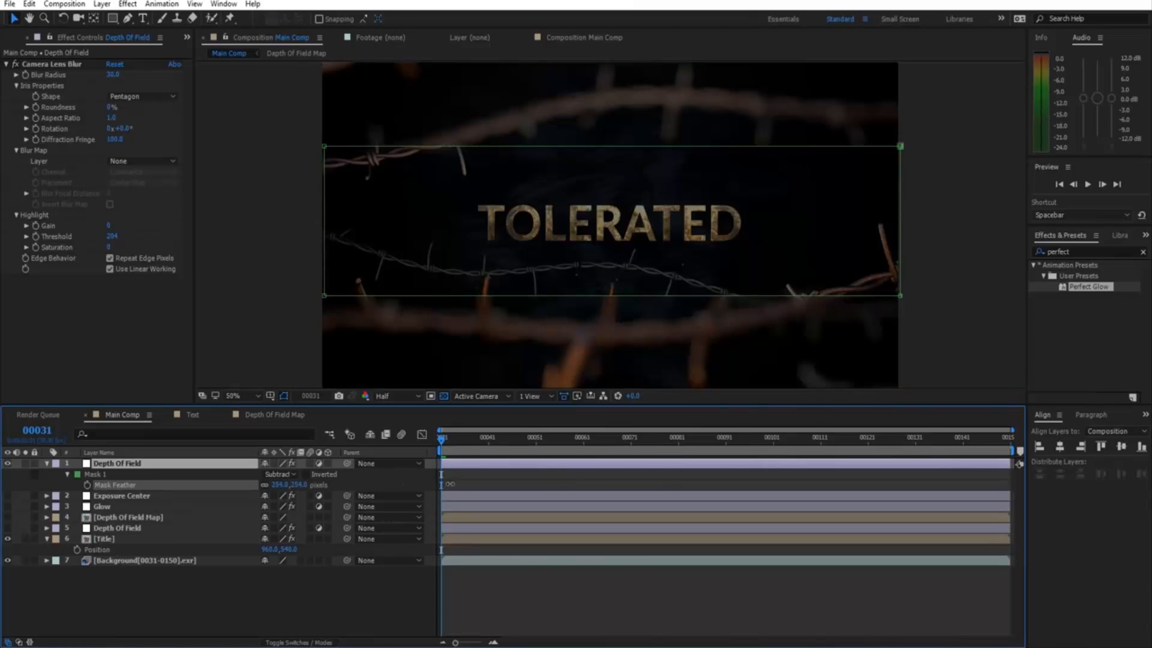
pyautogui.moveTo(450, 484); pyautogui.dragTo(512, 485)
pyautogui.click(505, 486)
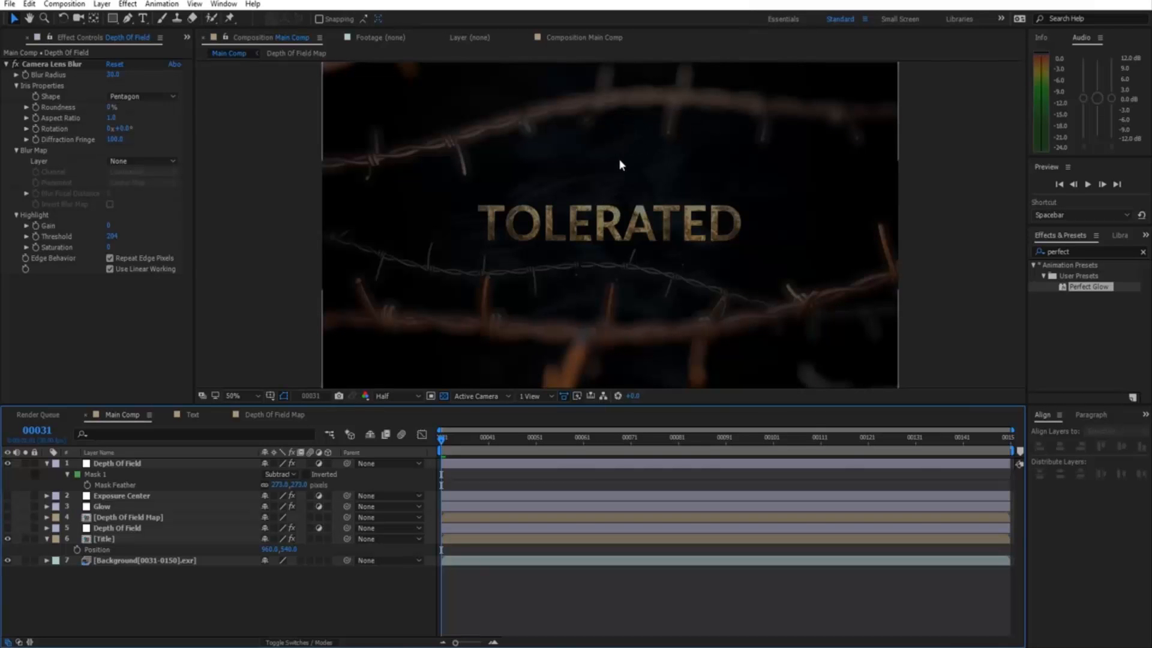
# Delete Mask 1 from Depth Of Field and add a black (000000) solid layer.
pyautogui.click(110, 474)
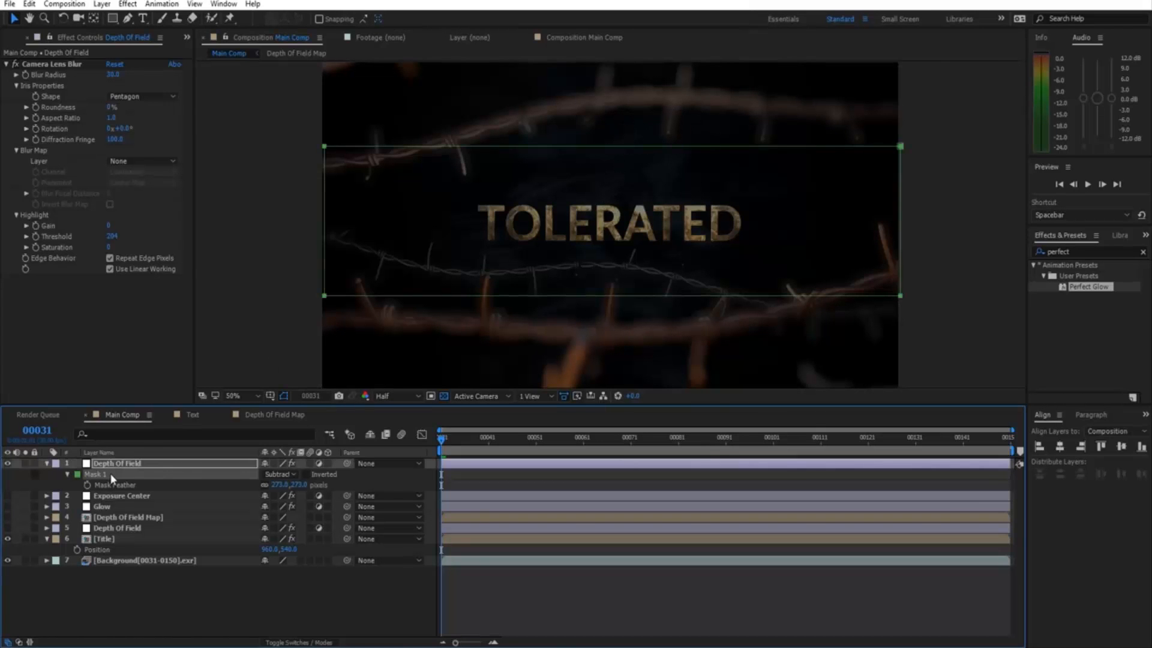
pyautogui.press('Delete')
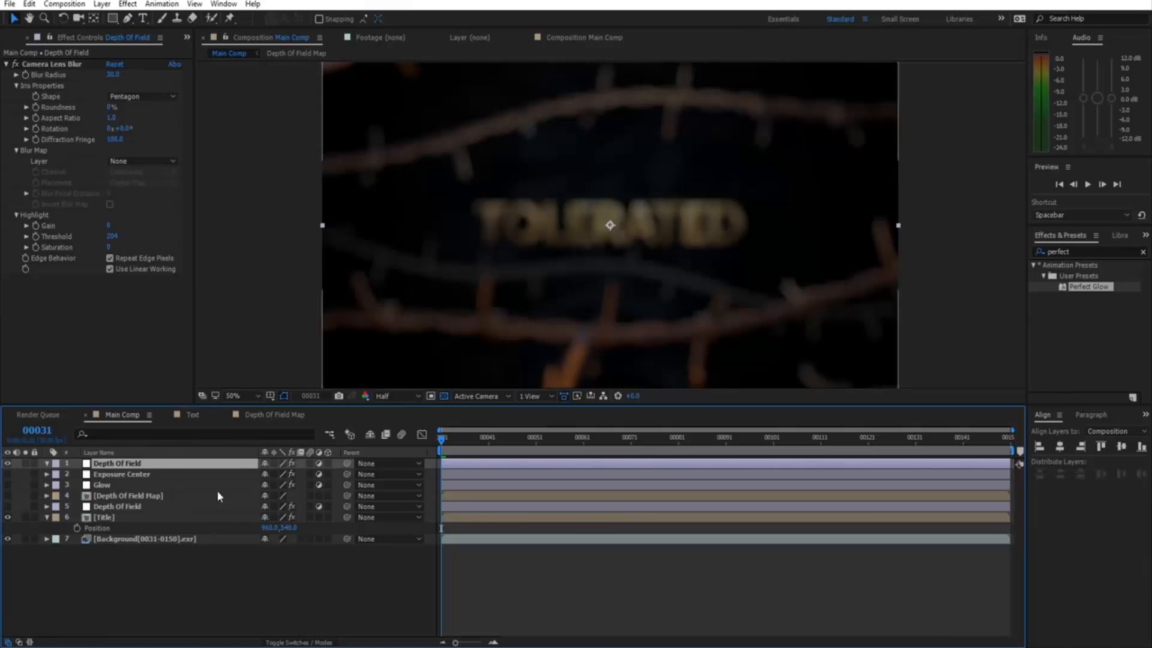
pyautogui.click(102, 4)
pyautogui.moveTo(90, 18)
pyautogui.click(273, 32)
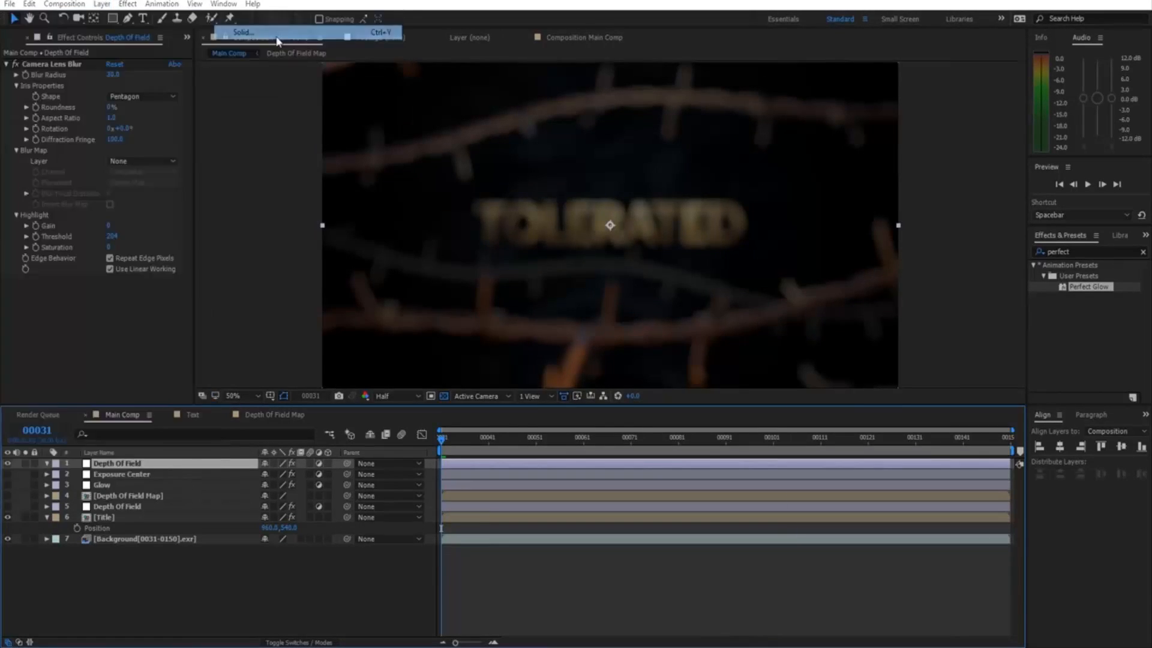
pyautogui.click(913, 508)
pyautogui.write('000000')
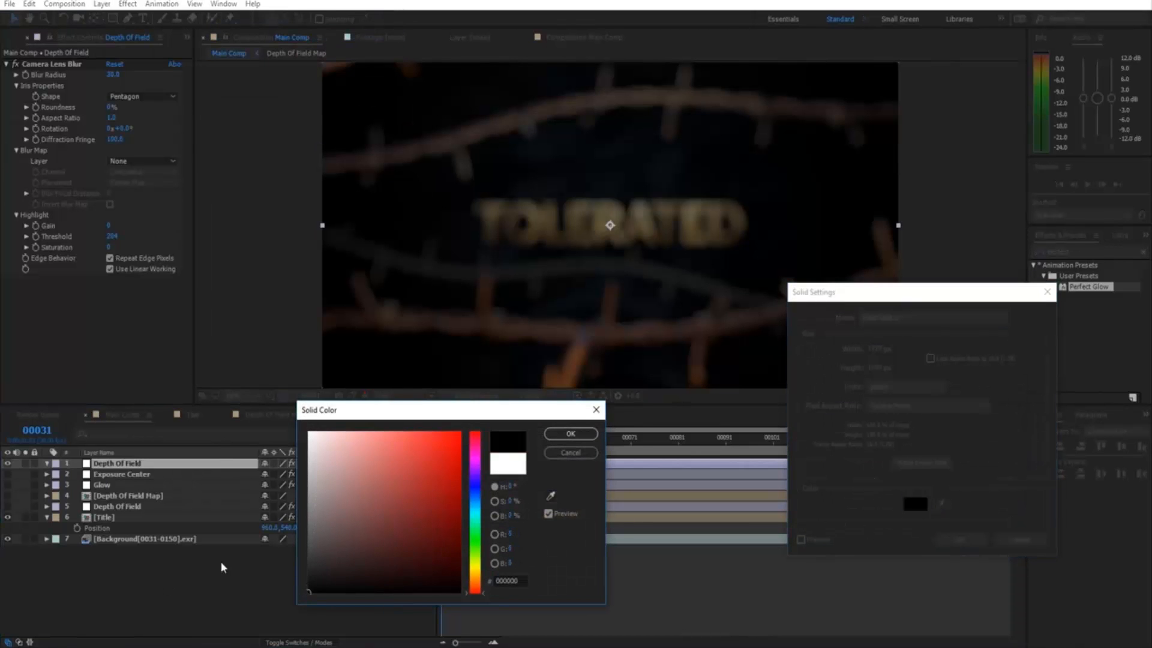
pyautogui.click(570, 434)
pyautogui.click(959, 539)
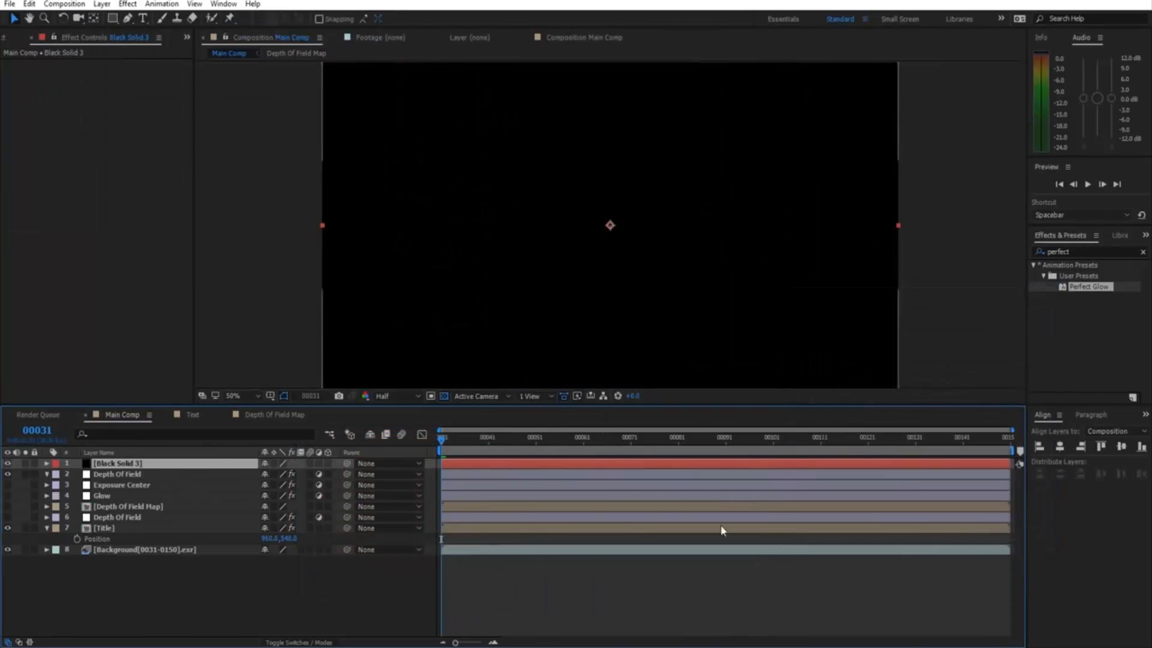
# Add a white (FFFFFF) solid layer on top of the black solid.
pyautogui.click(102, 4)
pyautogui.moveTo(90, 18)
pyautogui.click(255, 30)
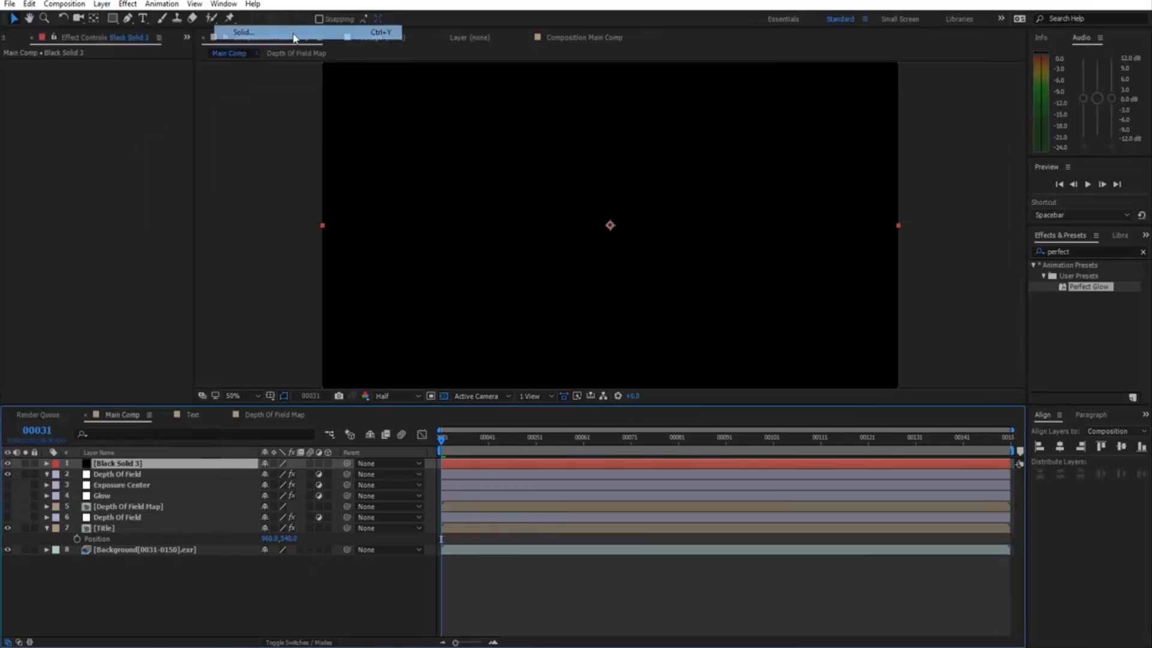
pyautogui.click(915, 504)
pyautogui.write('ffffff')
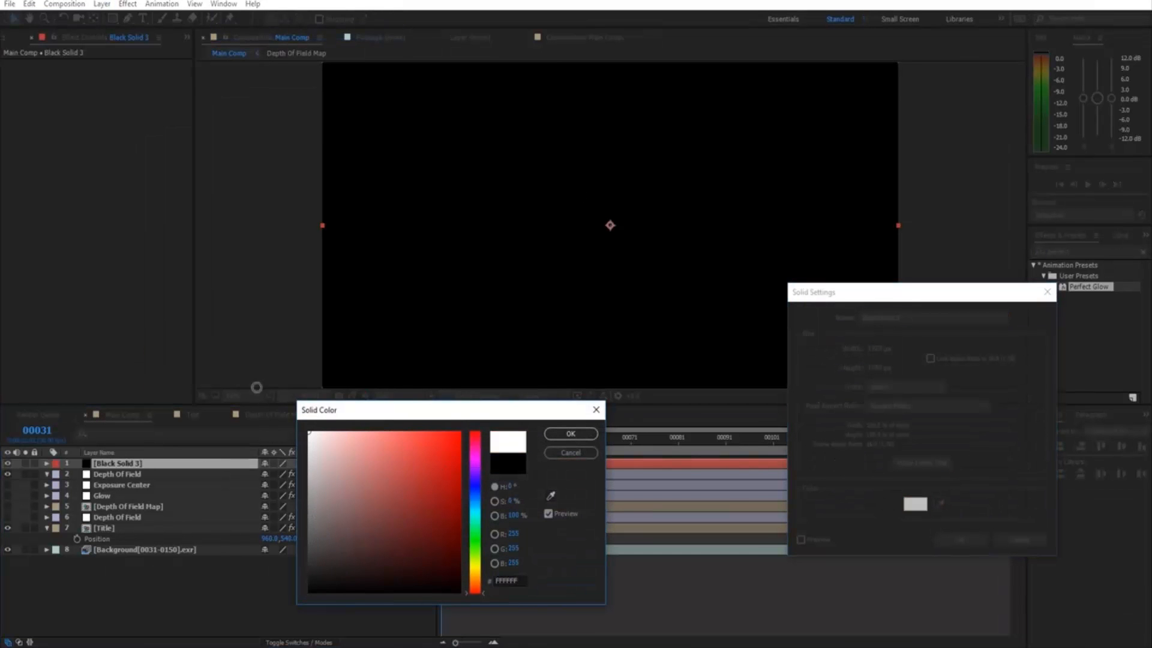
pyautogui.click(570, 434)
pyautogui.click(958, 539)
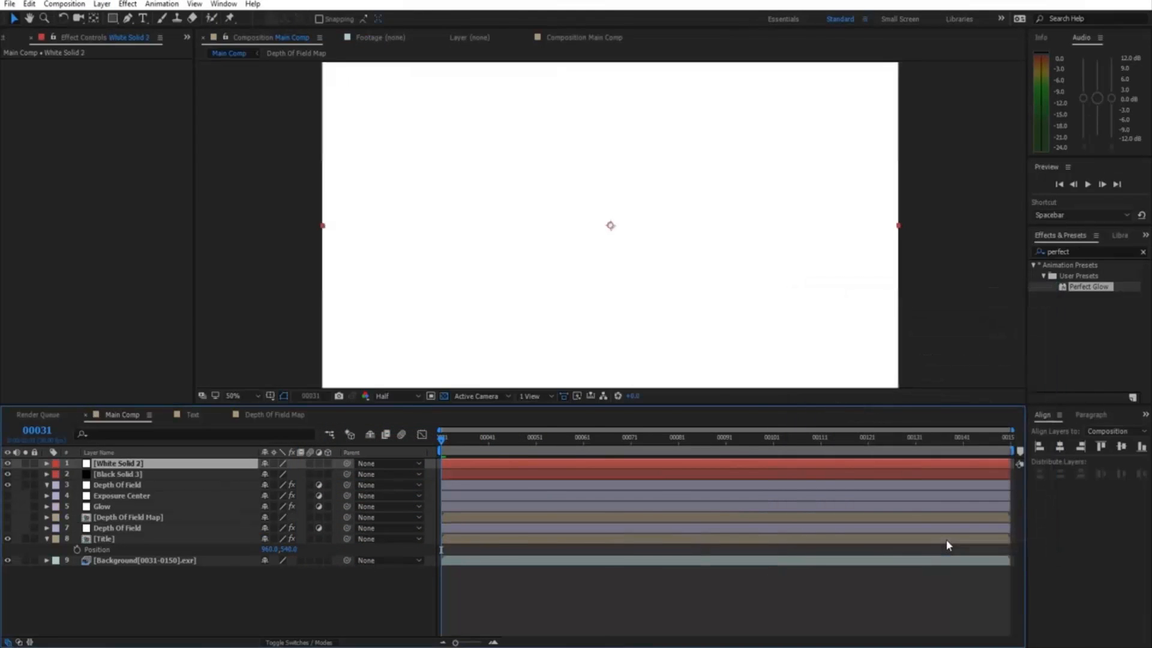
# Add a full-frame rectangle mask to the white solid and squash it into a horizontal band.
pyautogui.click(112, 19)
pyautogui.doubleClick(112, 21)
pyautogui.press('v')
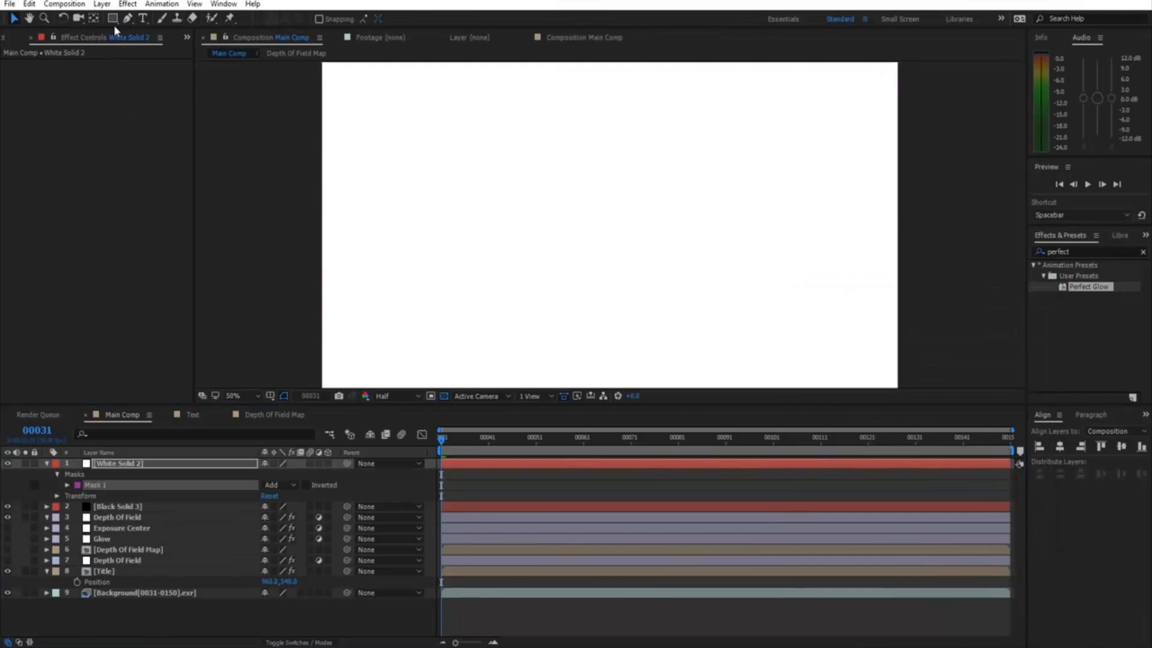
pyautogui.scroll(-2, 471, 147)
pyautogui.click(467, 139)
pyautogui.doubleClick(466, 140)
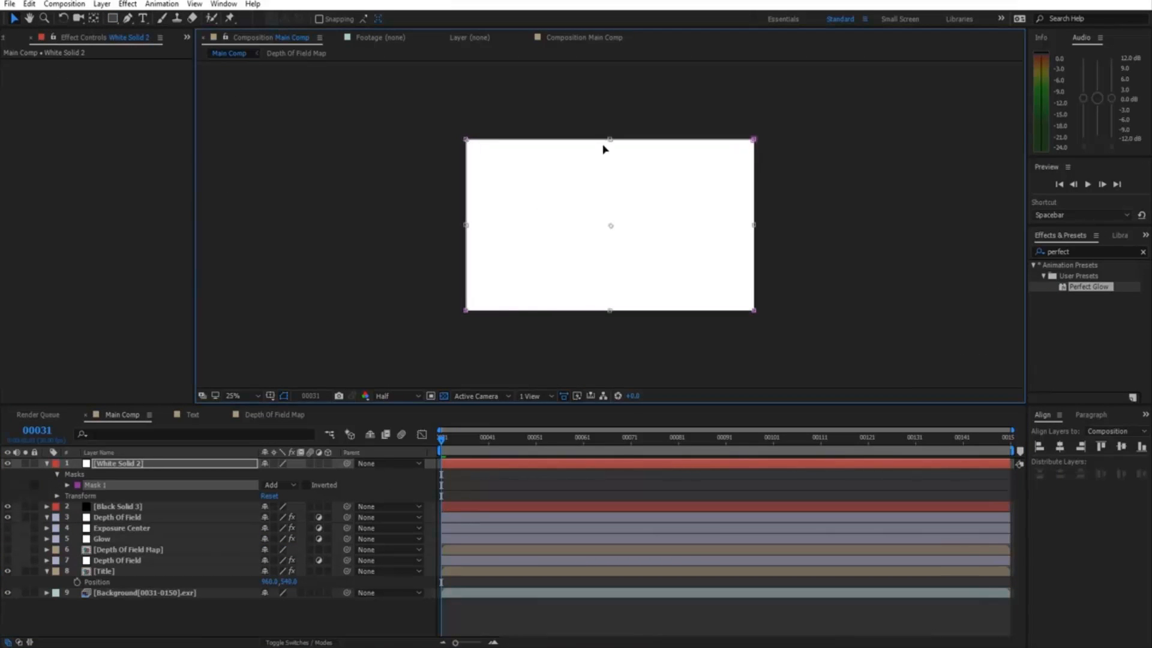
pyautogui.moveTo(611, 136); pyautogui.dragTo(611, 177)
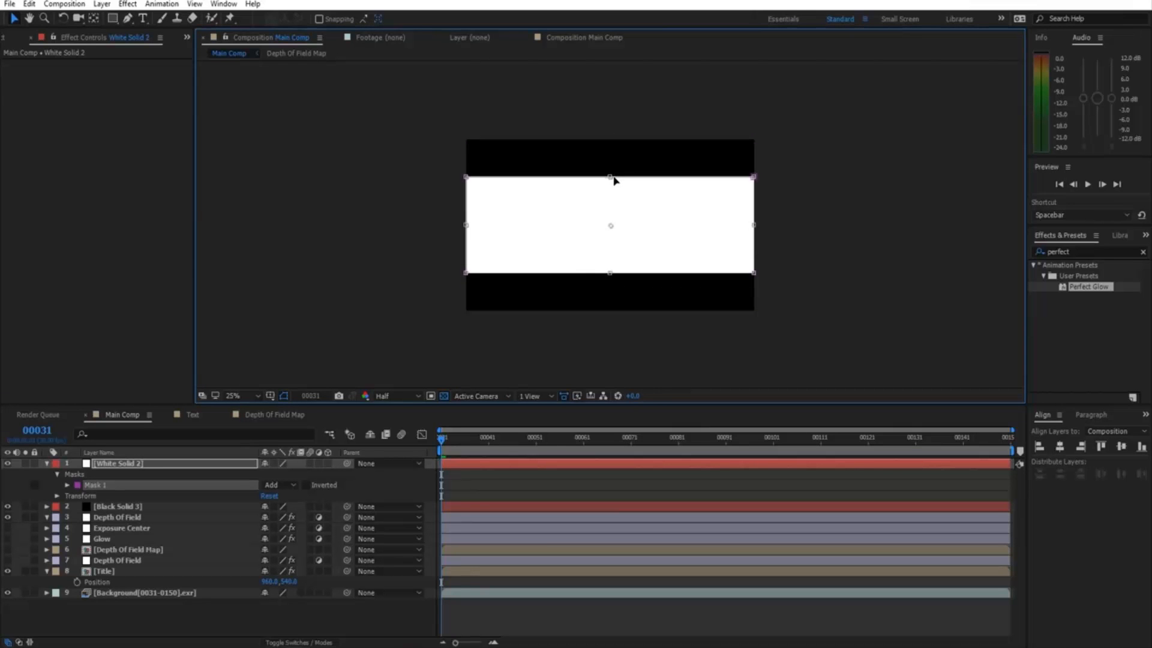
# Set the white solid's mask to Subtract with a 300-pixel feather.
pyautogui.click(278, 485)
pyautogui.click(296, 527)
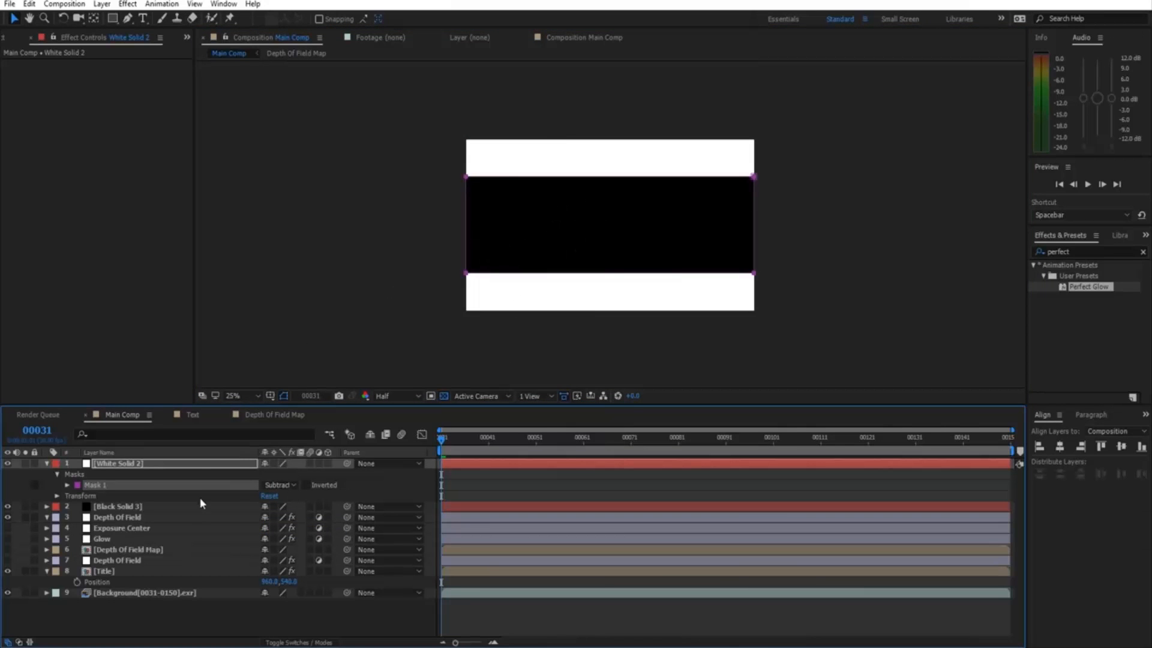
pyautogui.press('f')
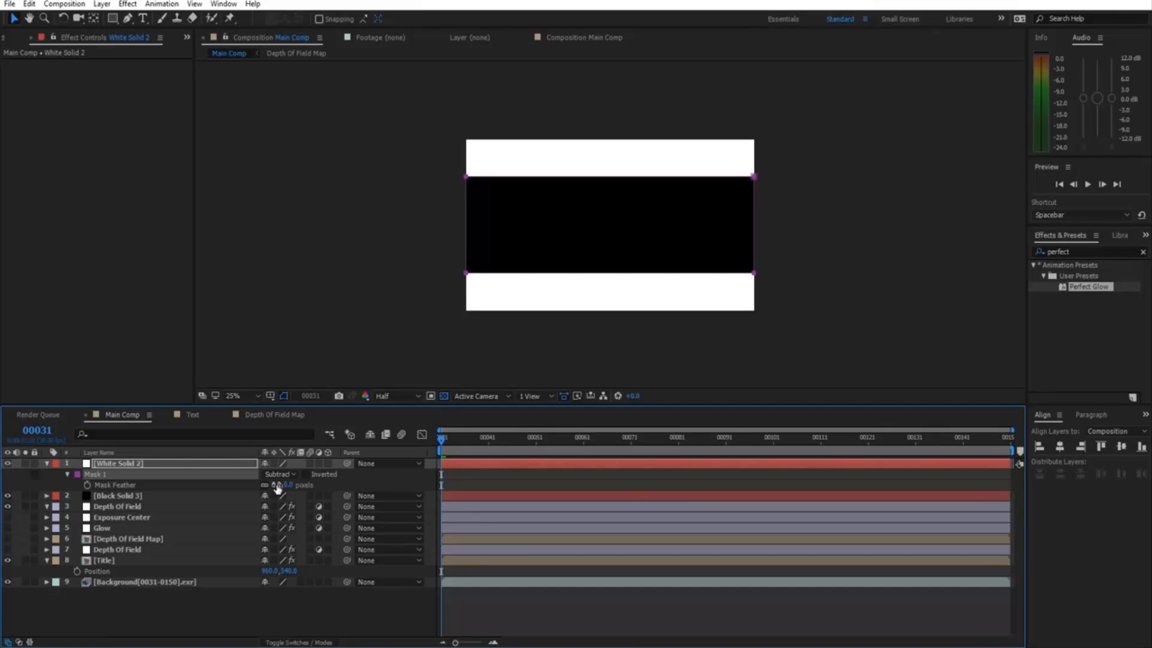
pyautogui.click(277, 485)
pyautogui.write('300')
pyautogui.press('Return')
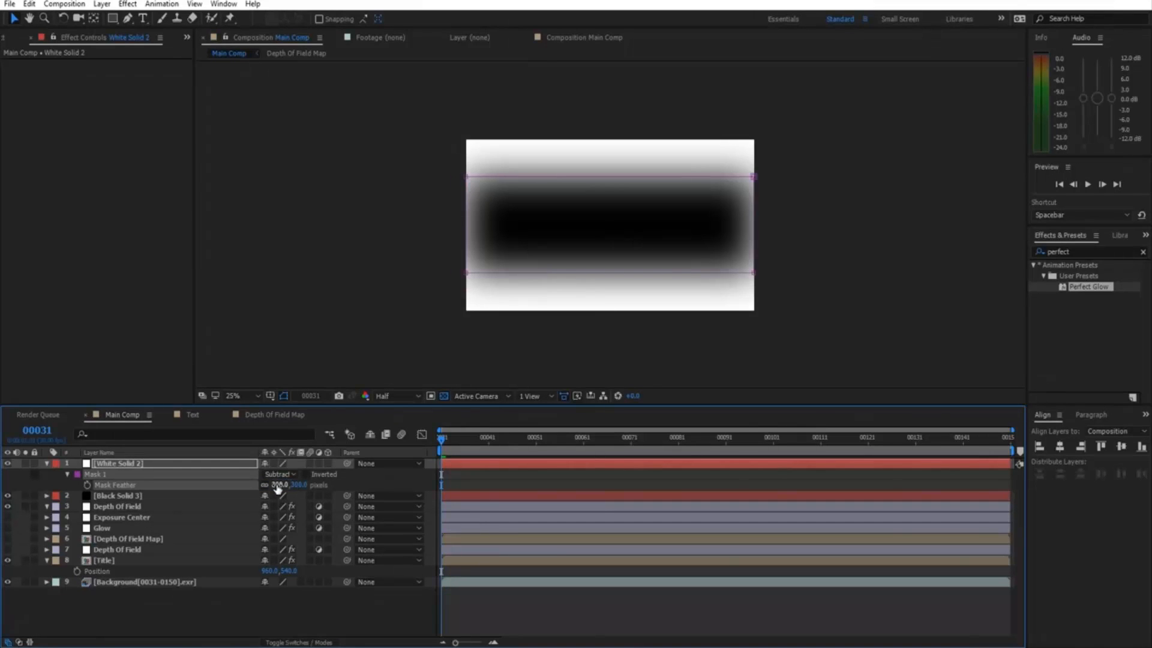
# Widen the feathered mask past both sides of the frame, then reselect White Solid 2.
pyautogui.doubleClick(468, 276)
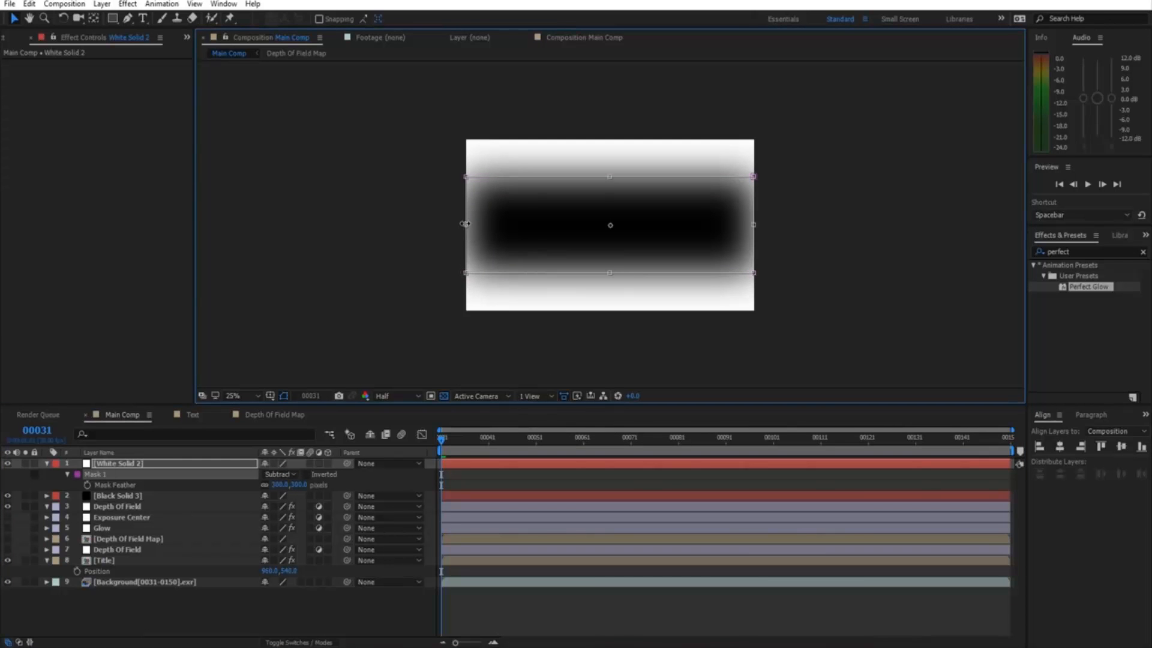
pyautogui.moveTo(465, 224); pyautogui.dragTo(377, 229)
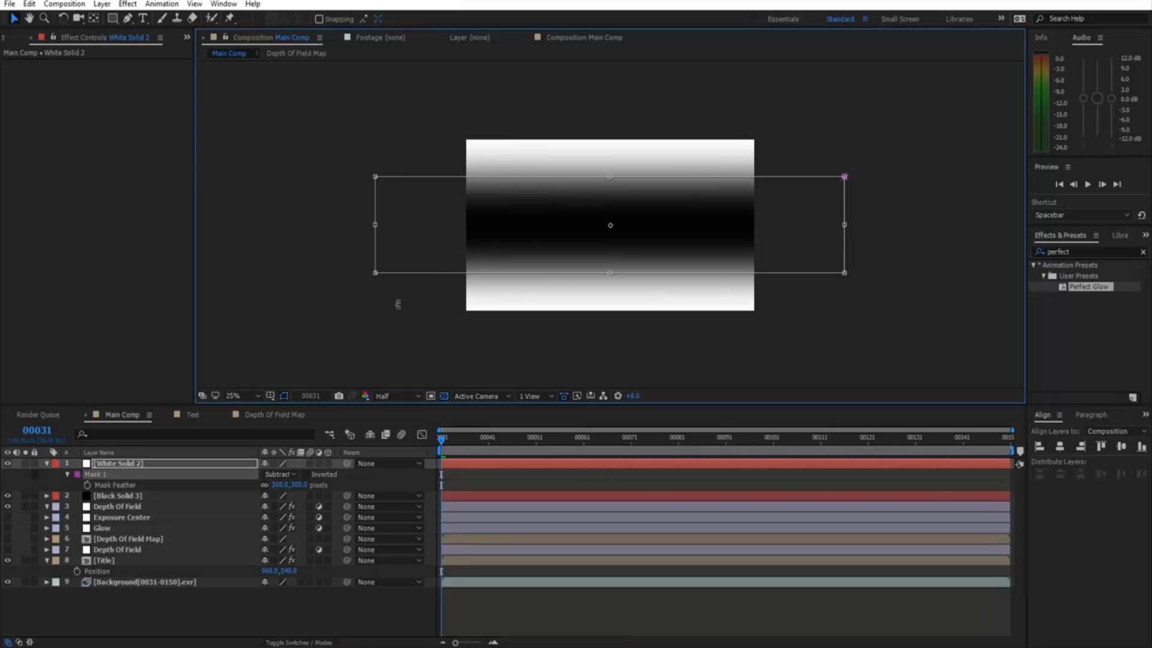
pyautogui.click(361, 341)
pyautogui.click(133, 465)
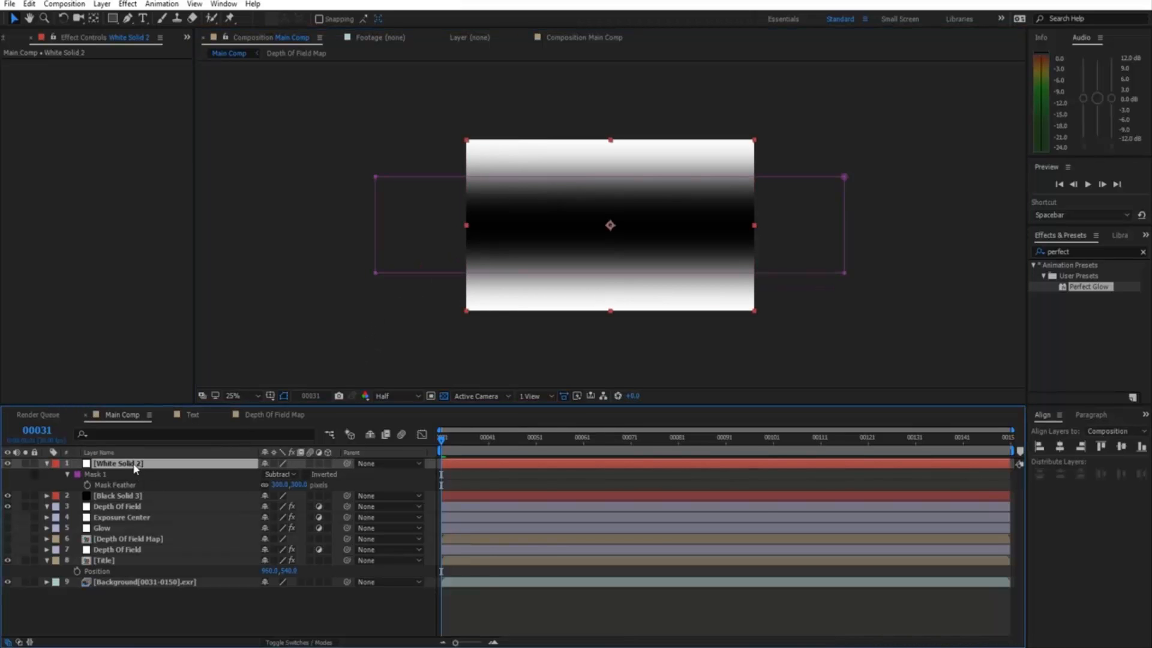
# Pre-compose the black and white solids into 'DOF Matte' and hide that layer.
pyautogui.keyDown('ctrl'); pyautogui.click(133, 497); pyautogui.keyUp('ctrl')
pyautogui.click(102, 4)
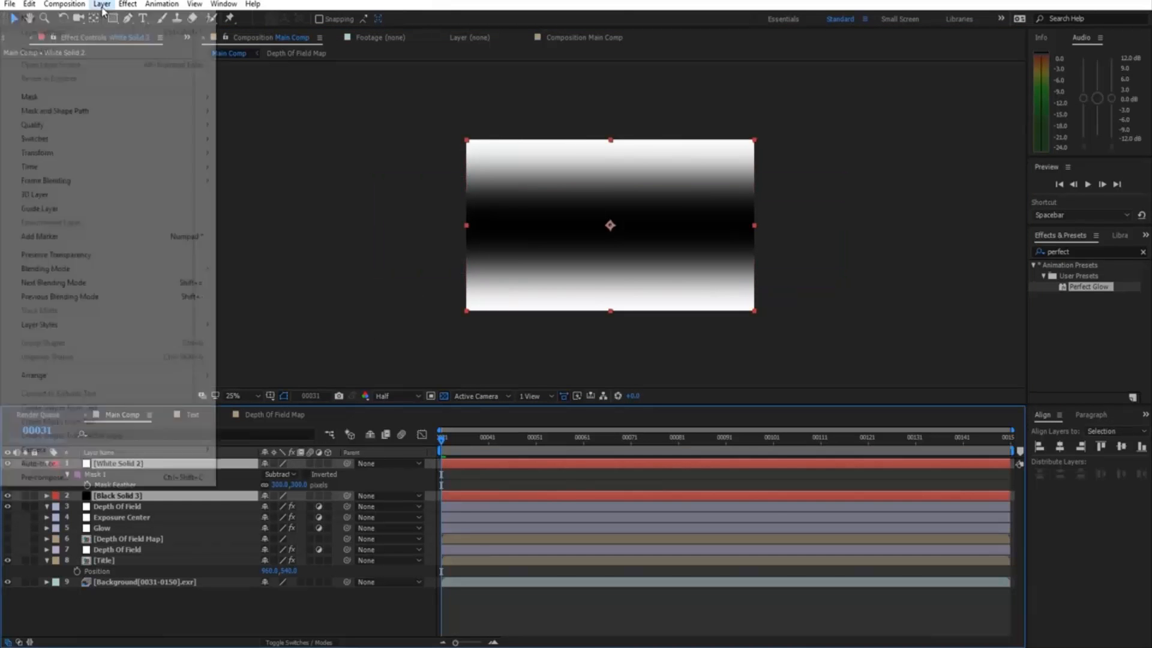
pyautogui.click(118, 477)
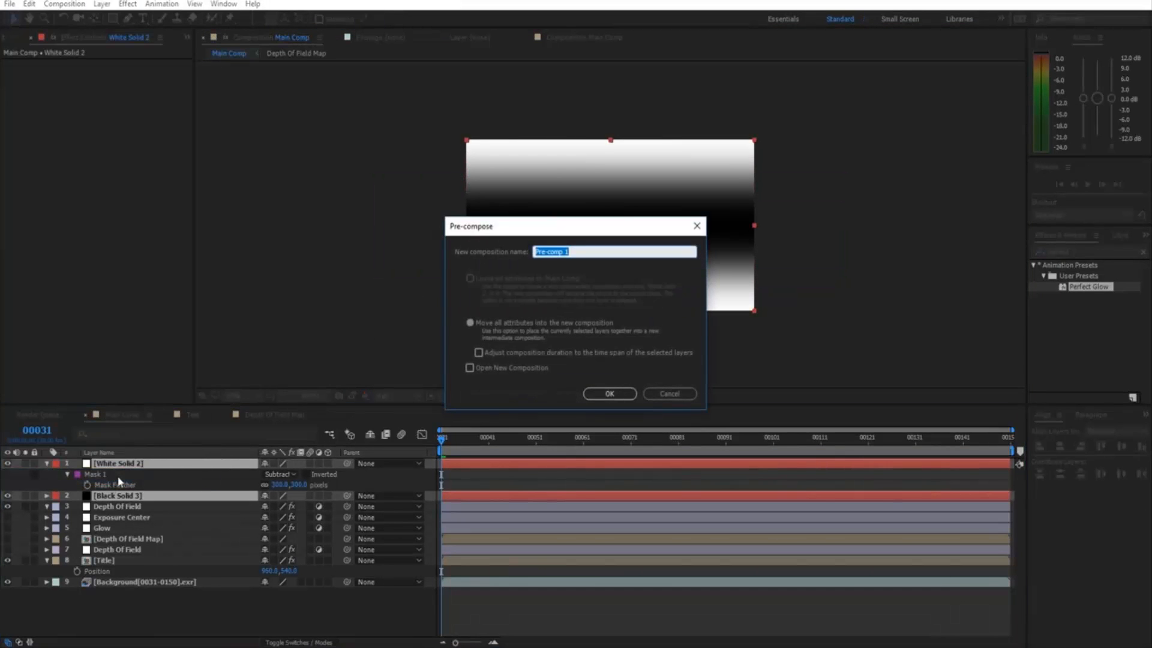
pyautogui.write('DOP')
pyautogui.write(' Matte')
pyautogui.press('Return')
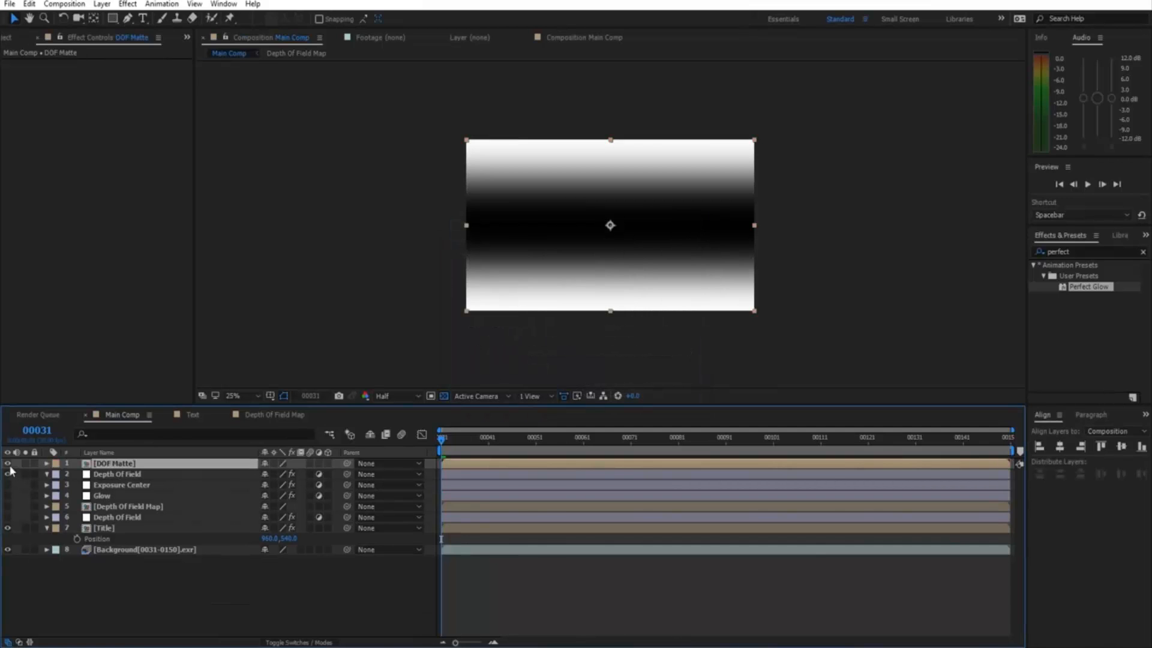
pyautogui.click(7, 464)
# Set Camera Lens Blur's Blur Map Layer on Depth Of Field to DOF Matte.
pyautogui.click(117, 476)
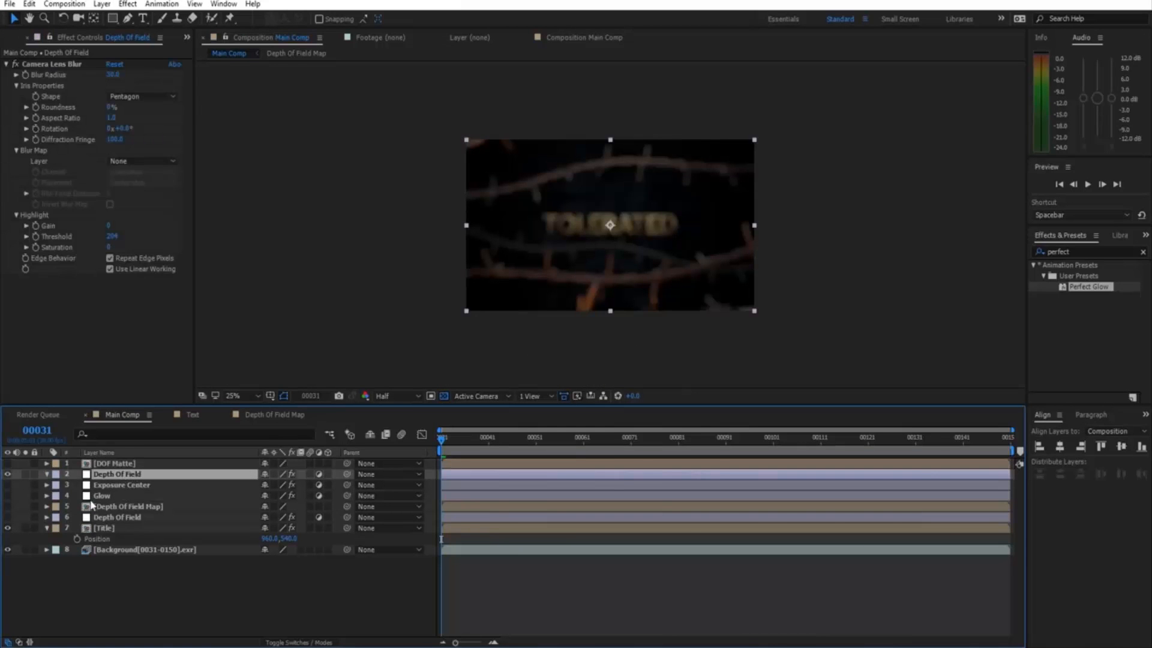
pyautogui.click(44, 63)
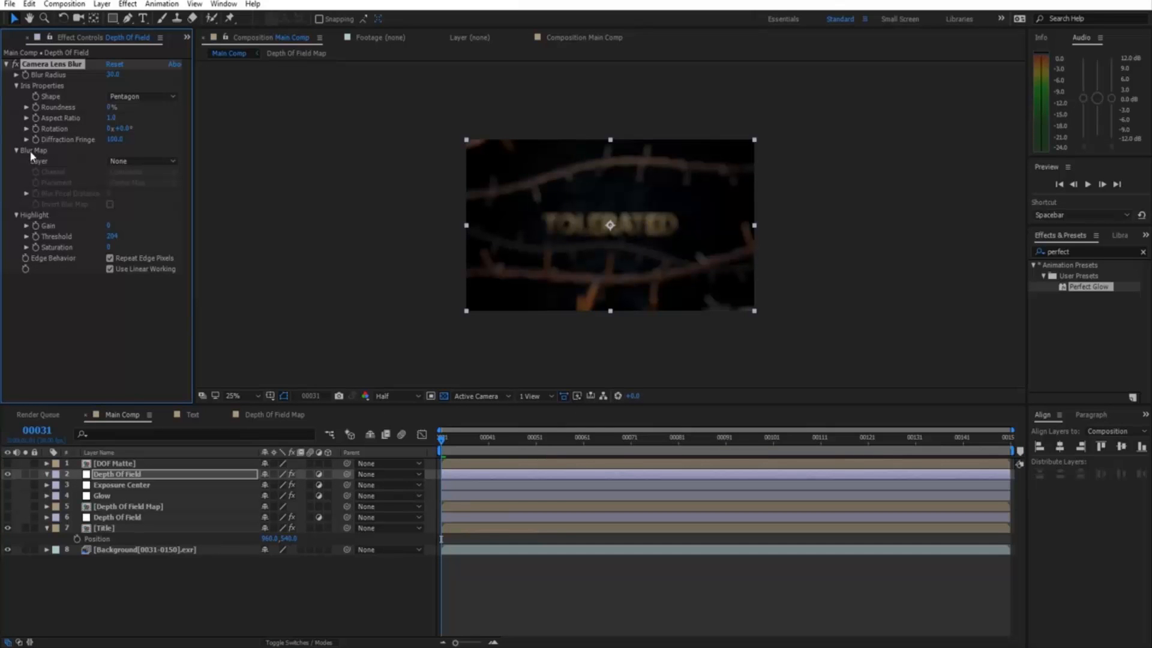
pyautogui.click(142, 167)
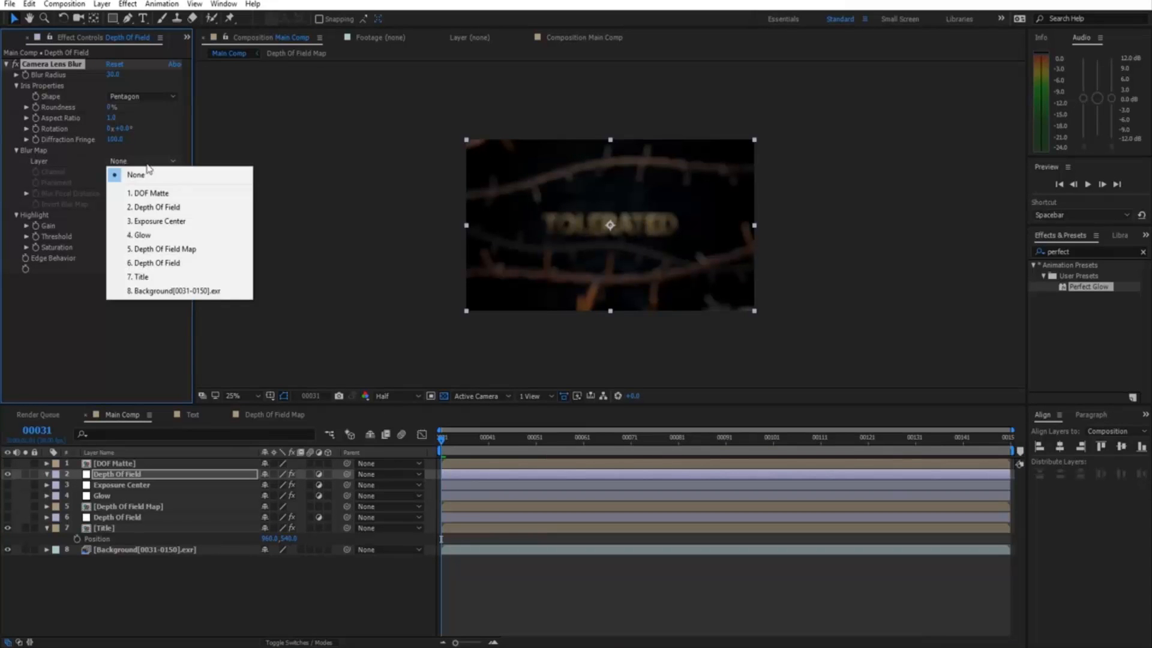
pyautogui.click(160, 194)
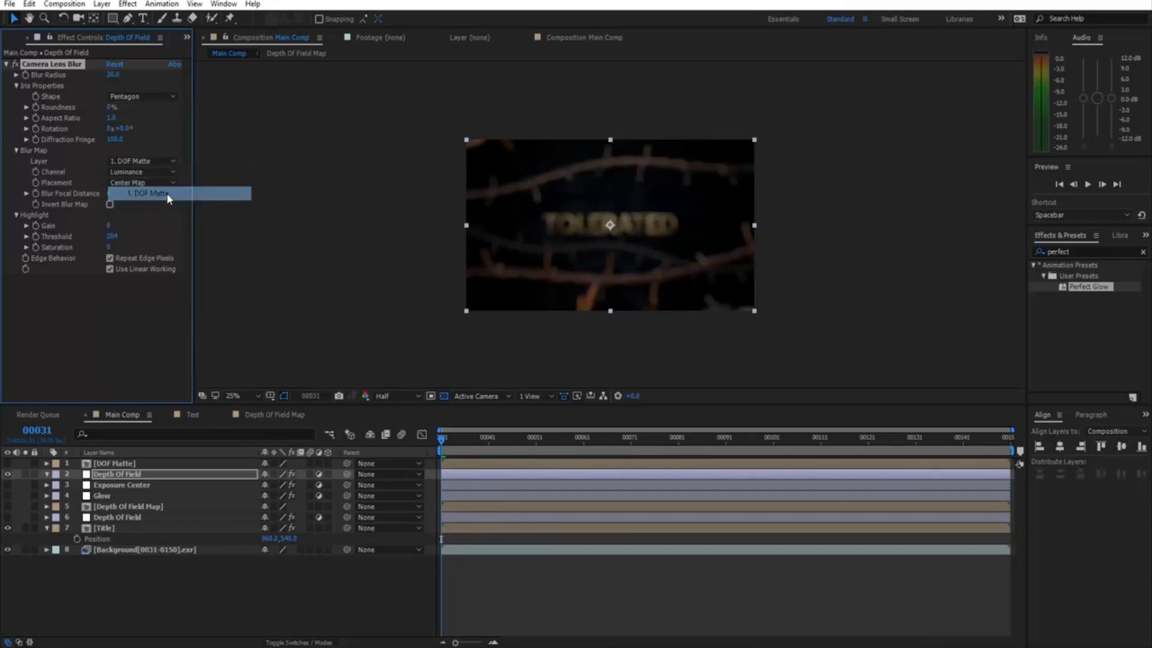
pyautogui.press('.')
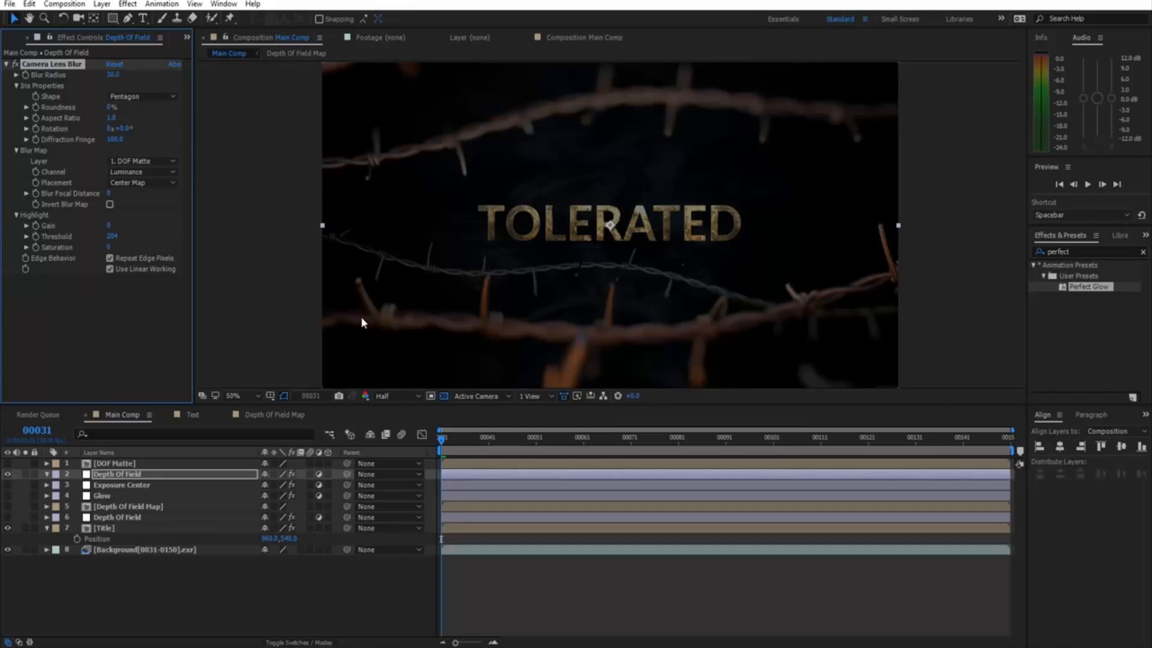
# View the Depth Of Field Map comp, then compare the blur on and off, leaving Depth Of Field off.
pyautogui.click(276, 415)
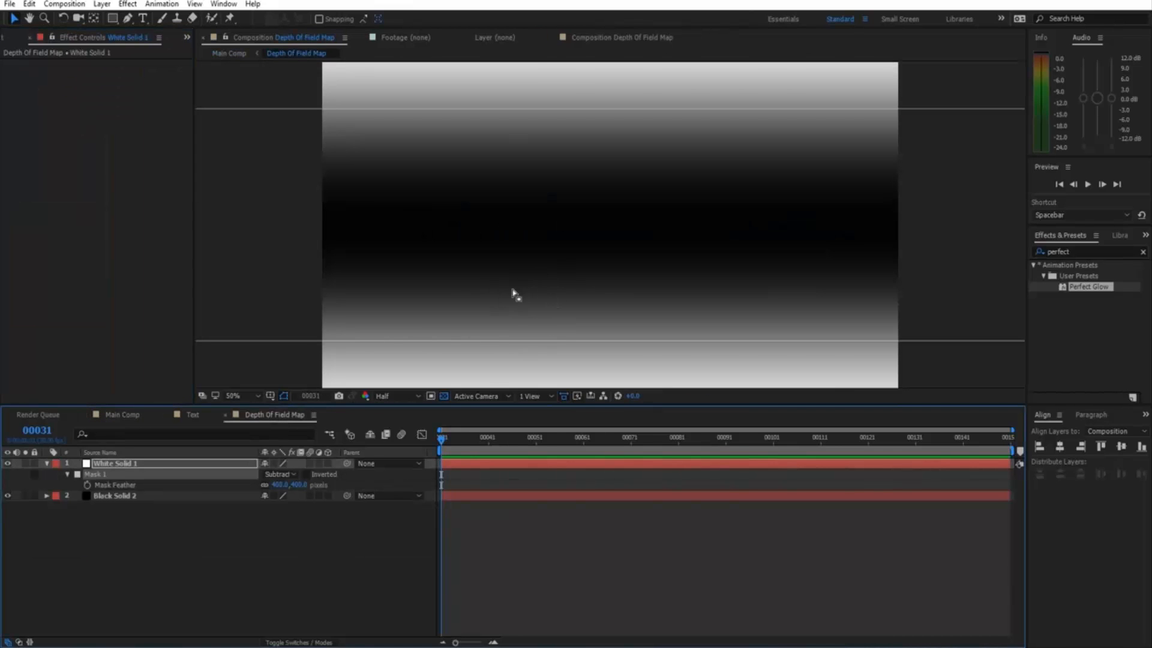
pyautogui.click(133, 415)
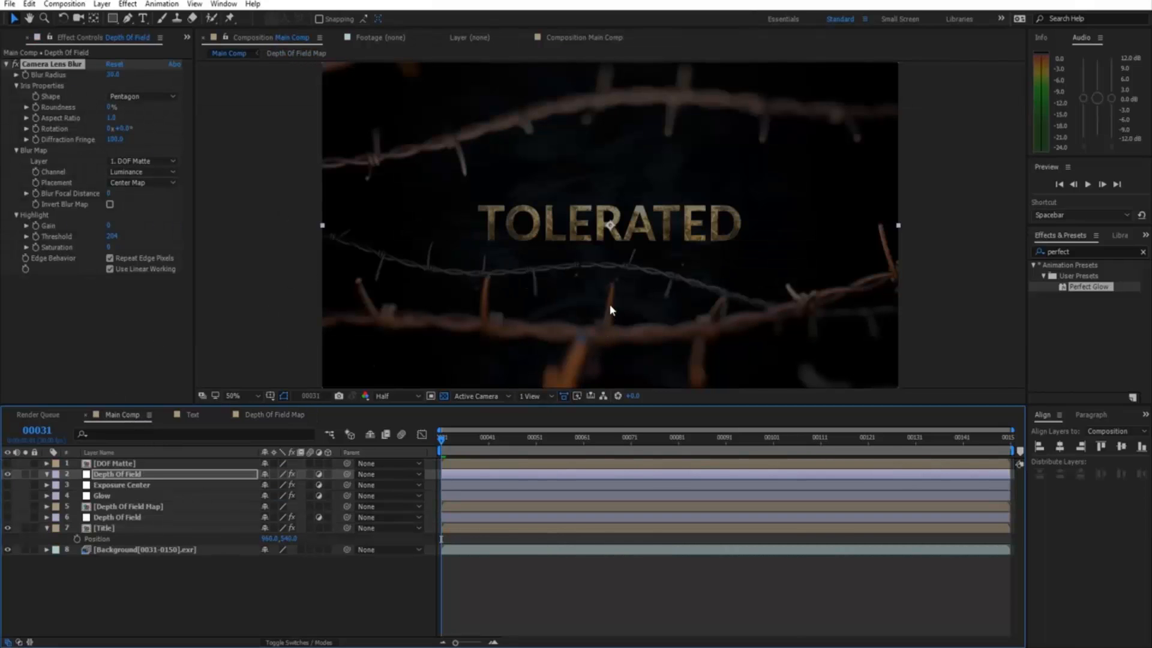
pyautogui.click(511, 588)
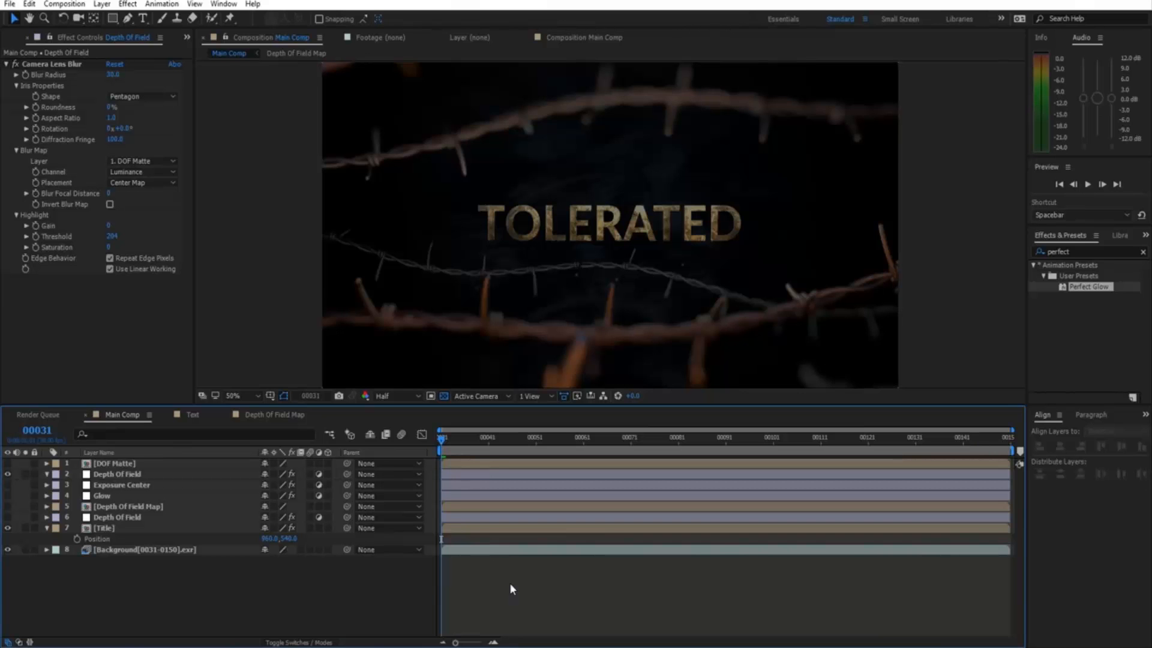
pyautogui.click(7, 474)
pyautogui.click(7, 475)
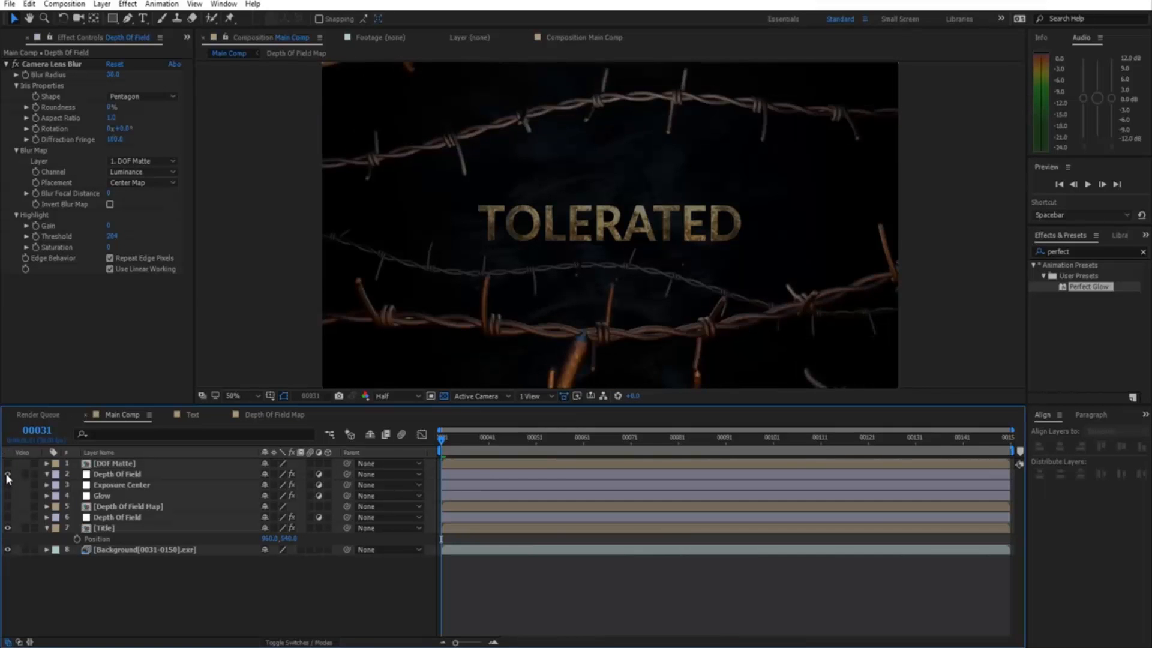
pyautogui.click(7, 474)
pyautogui.click(8, 475)
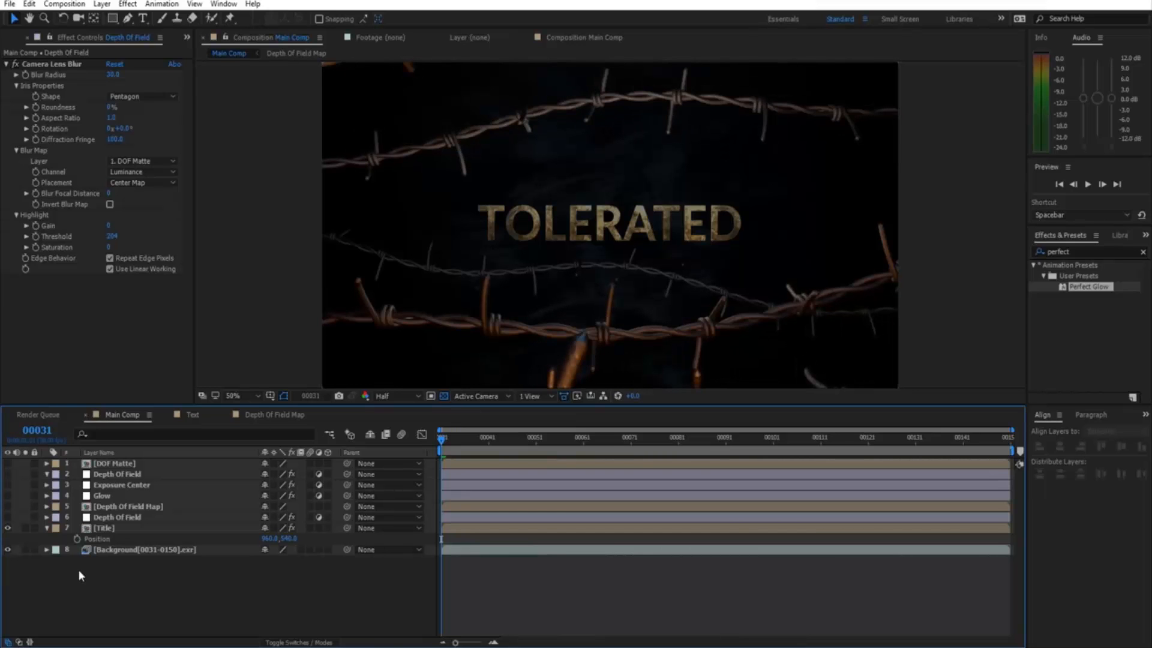